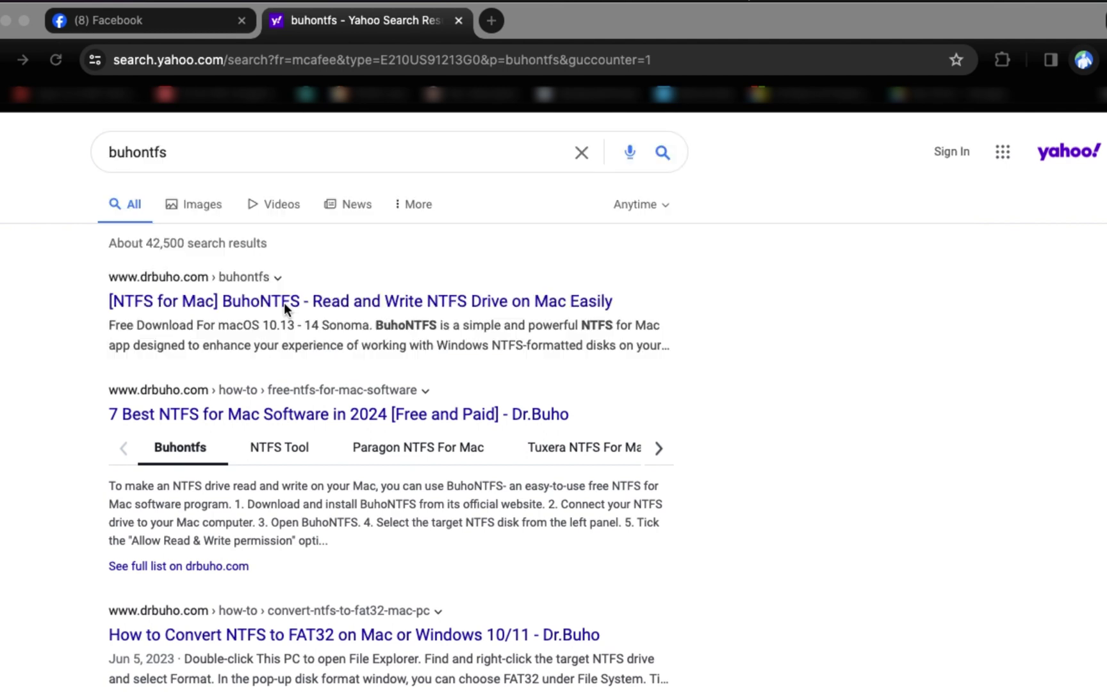
Step: Open the '[NTFS for Mac] BuhoNTFS' Yahoo result as the drbuho.com product page in a new tab
click(284, 303)
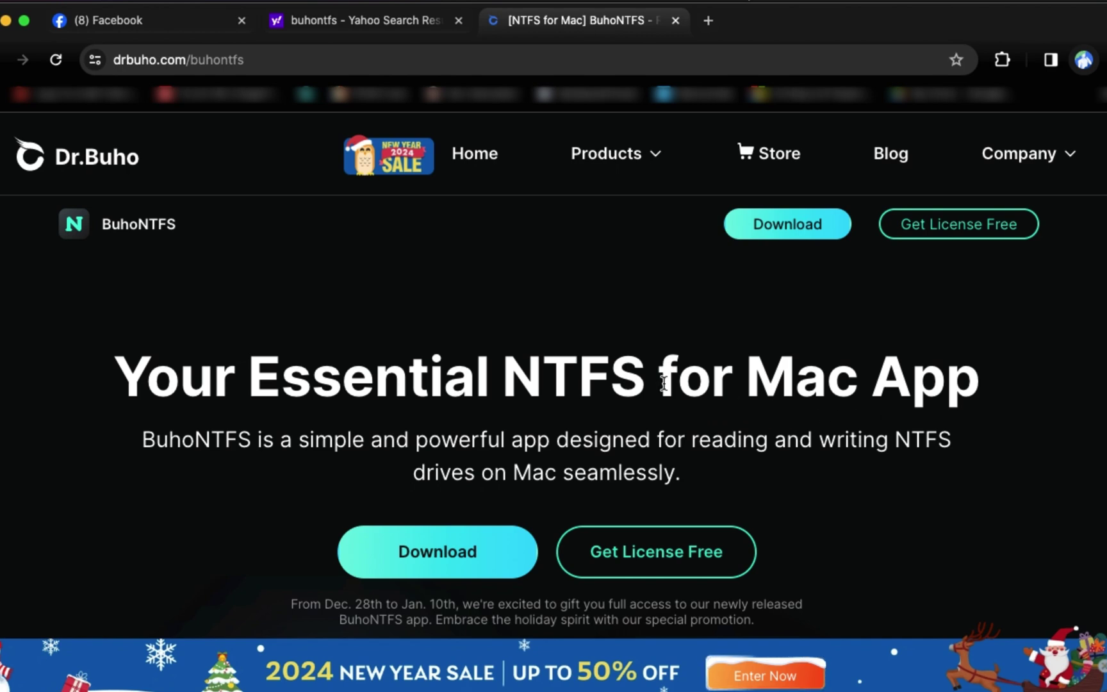
Step: Scroll down and back up to look over the BuhoNTFS landing page
scroll(663, 383, down, 4)
scroll(663, 383, up, 4)
Step: Claim the free BuhoNTFS Lifetime licence, entering the buyer's e-mail, first and last name, and place the order
click(652, 559)
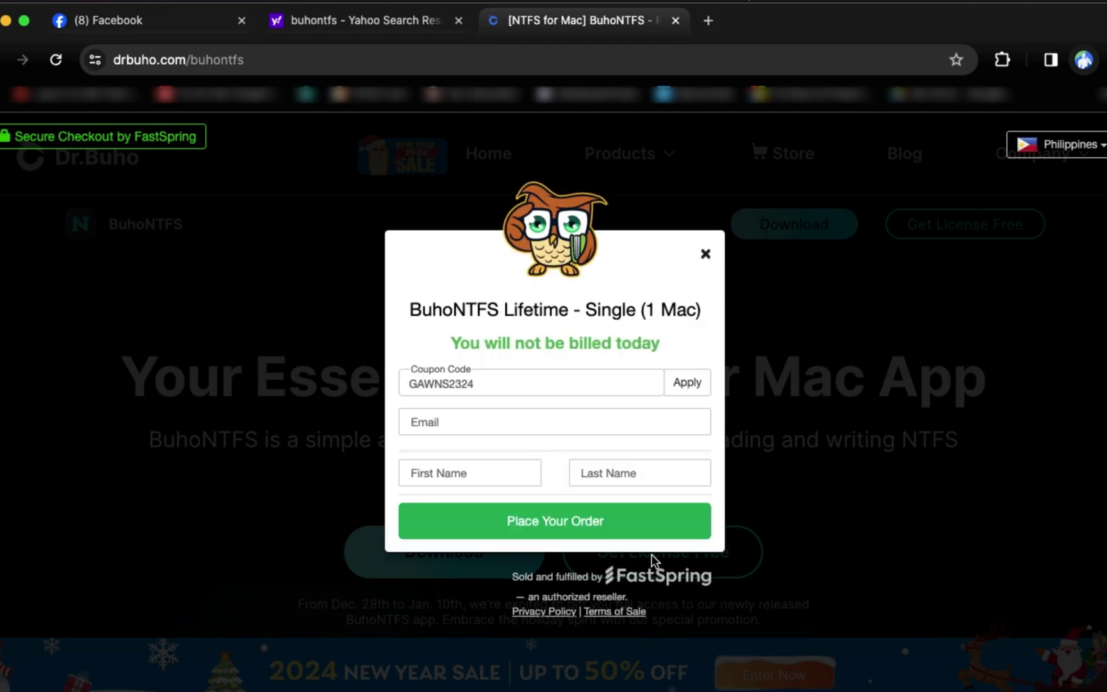
click(488, 422)
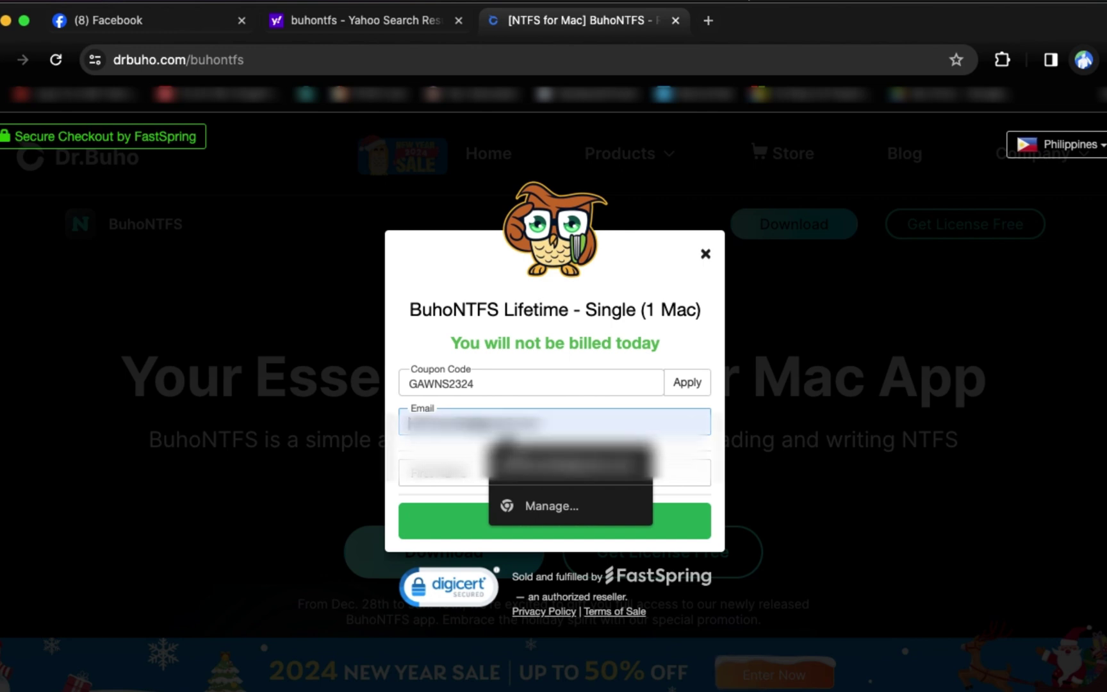
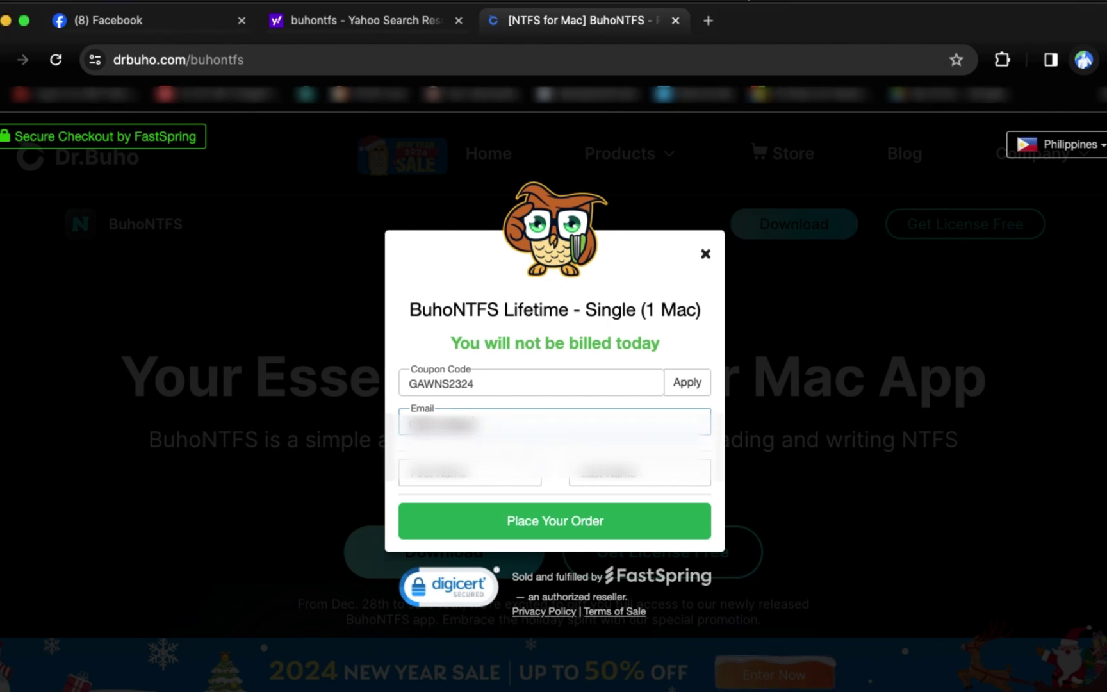
key(Tab)
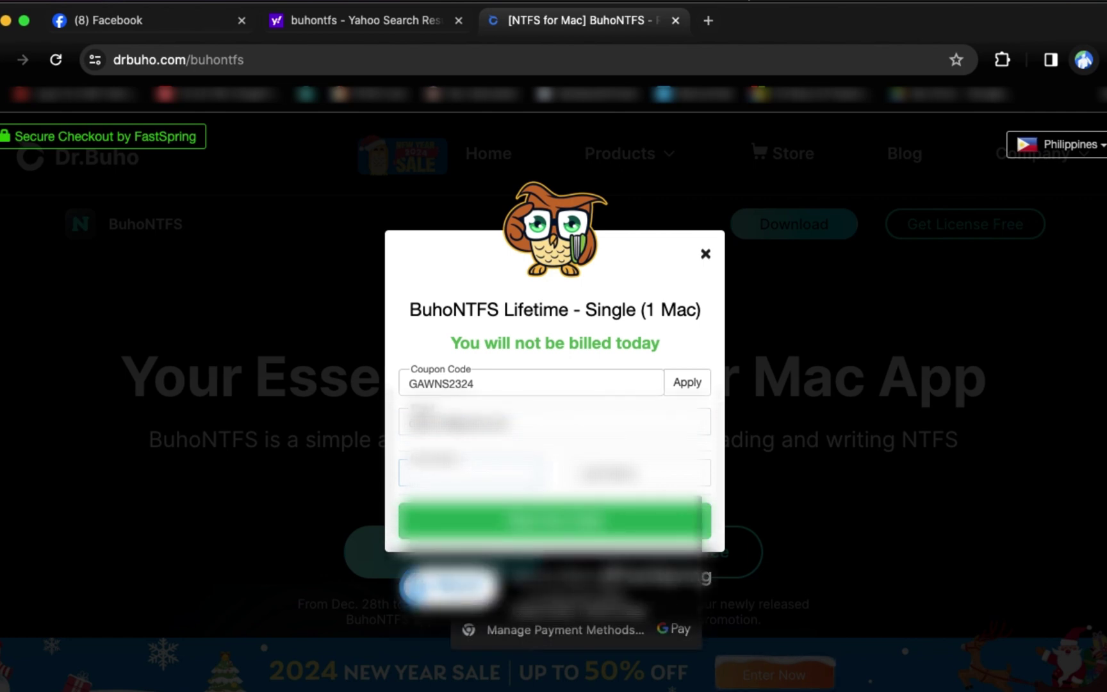
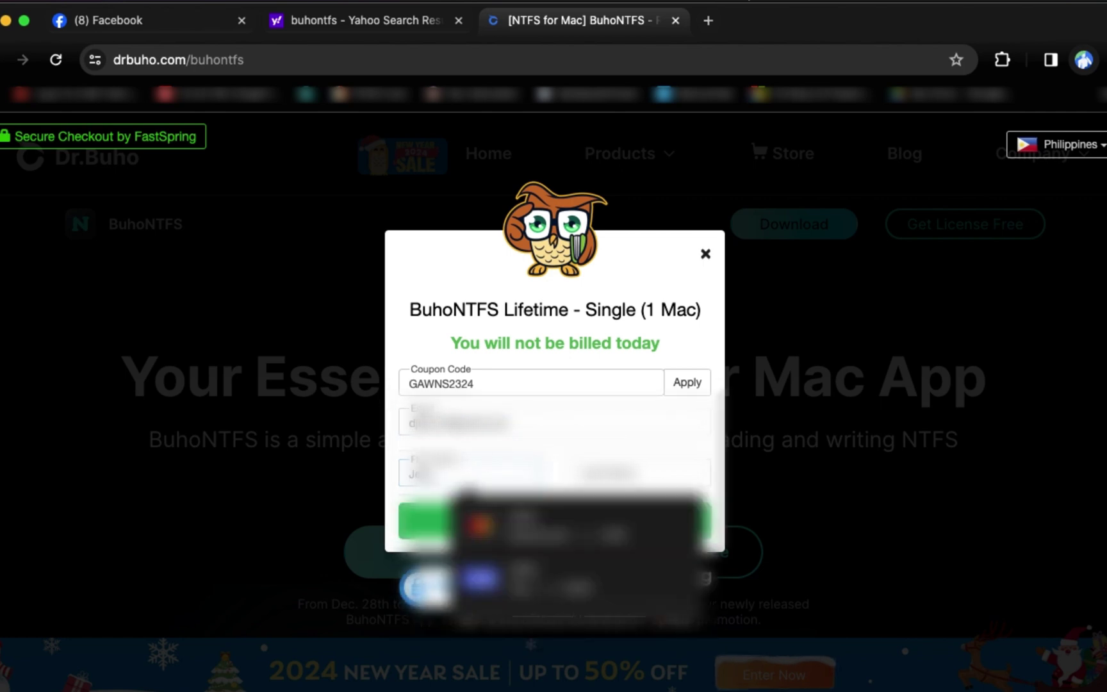
key(Tab)
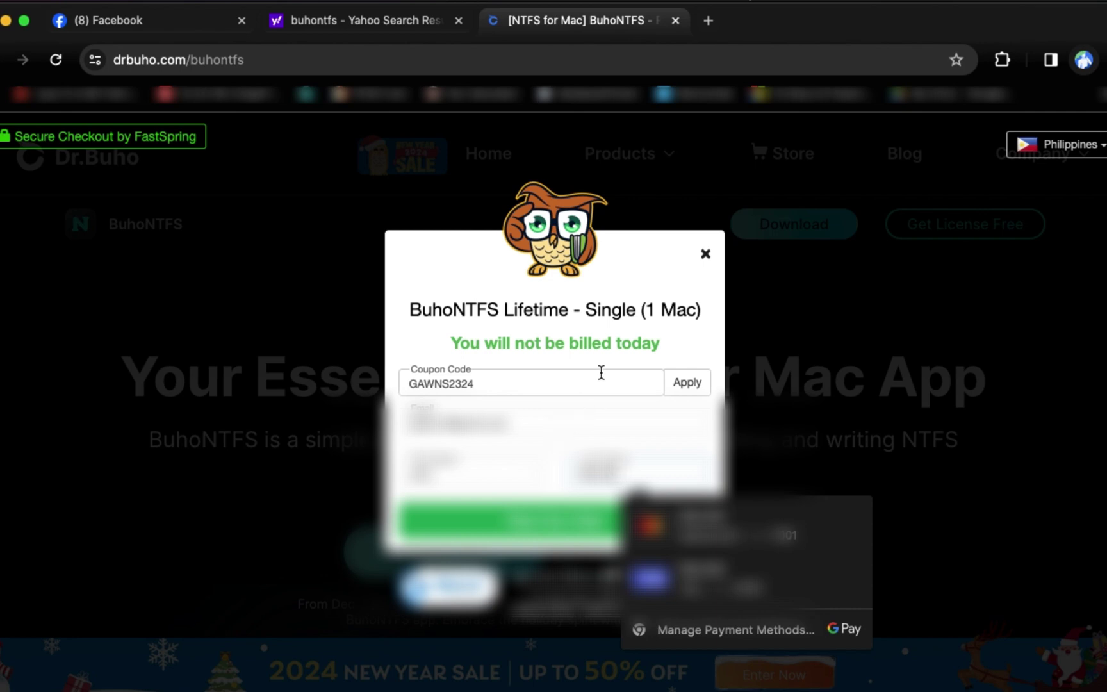
click(574, 531)
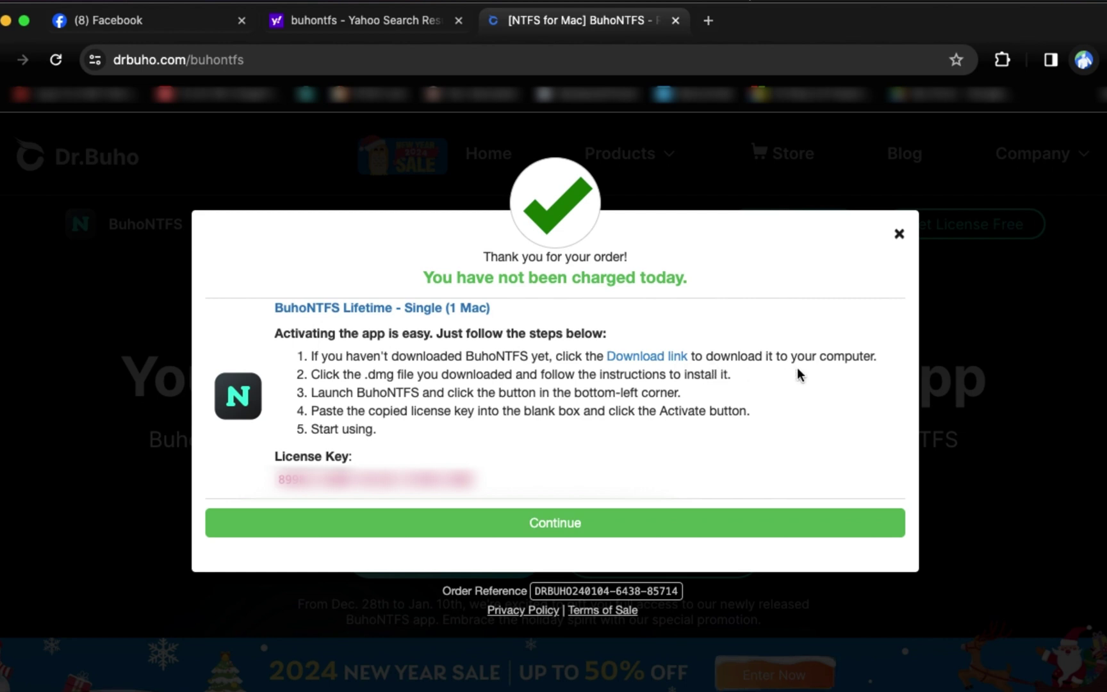
Step: Open the installer download link in a new tab, copy the licence key, and switch to that tab
right_click(645, 357)
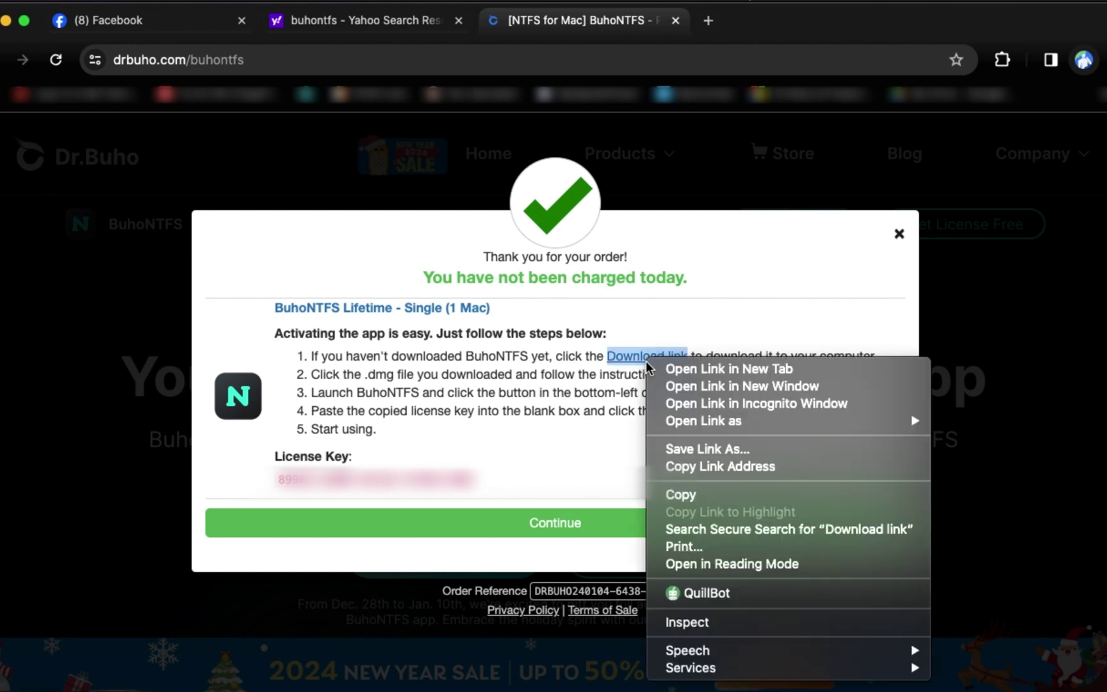
click(703, 369)
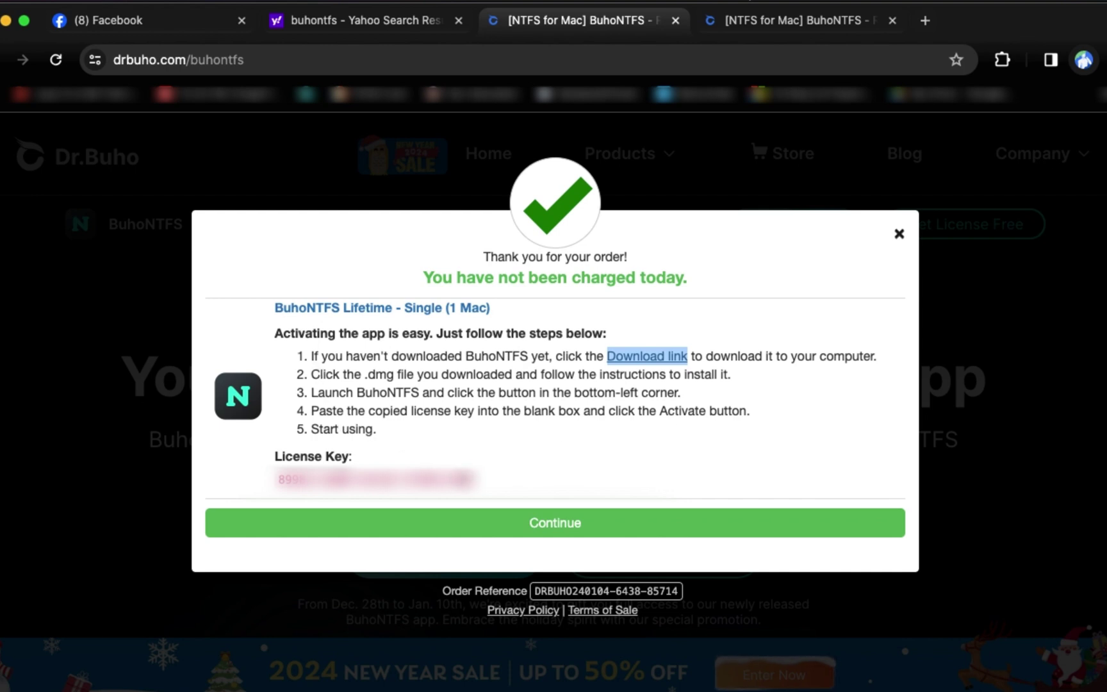
drag(474, 481, 279, 480)
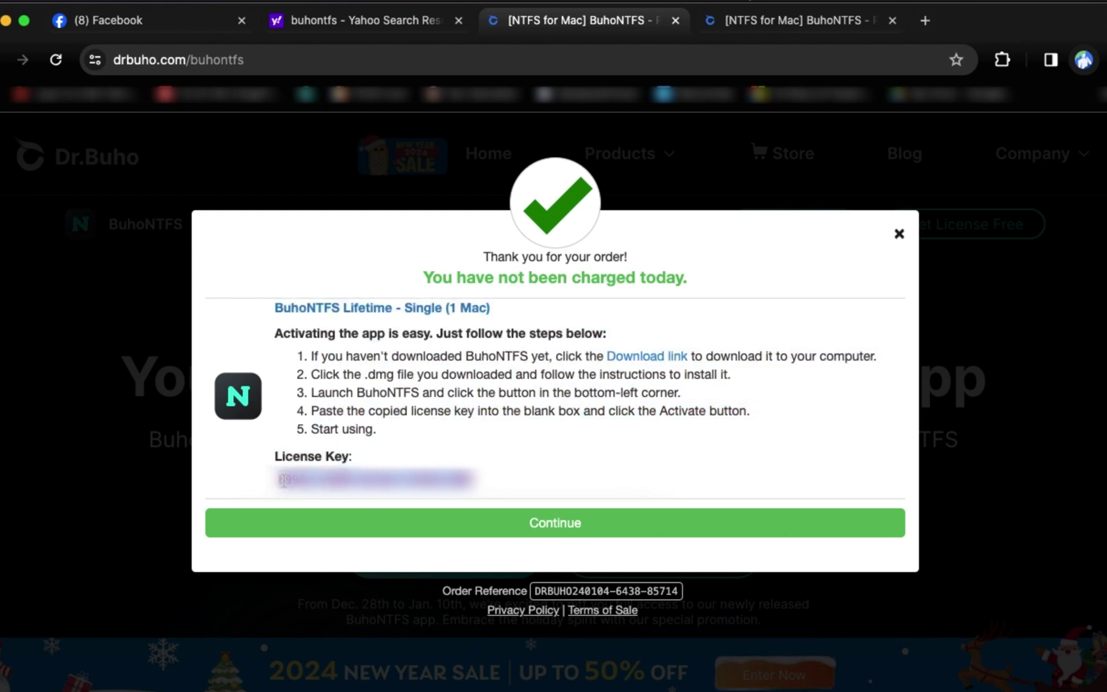
right_click(282, 480)
click(334, 519)
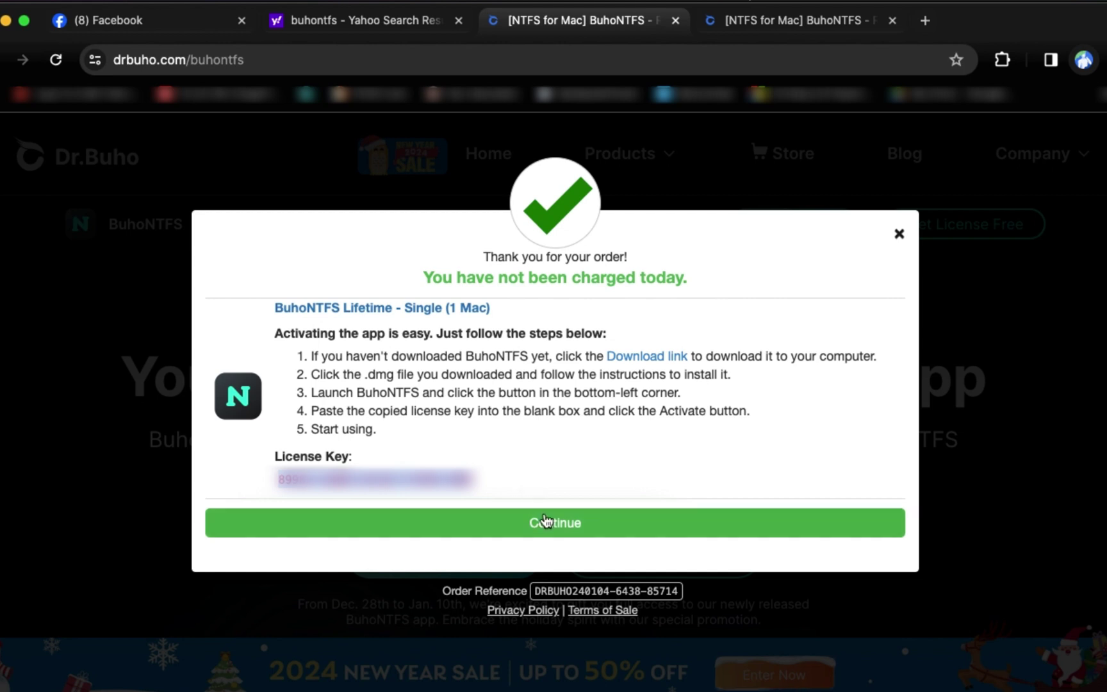
click(784, 21)
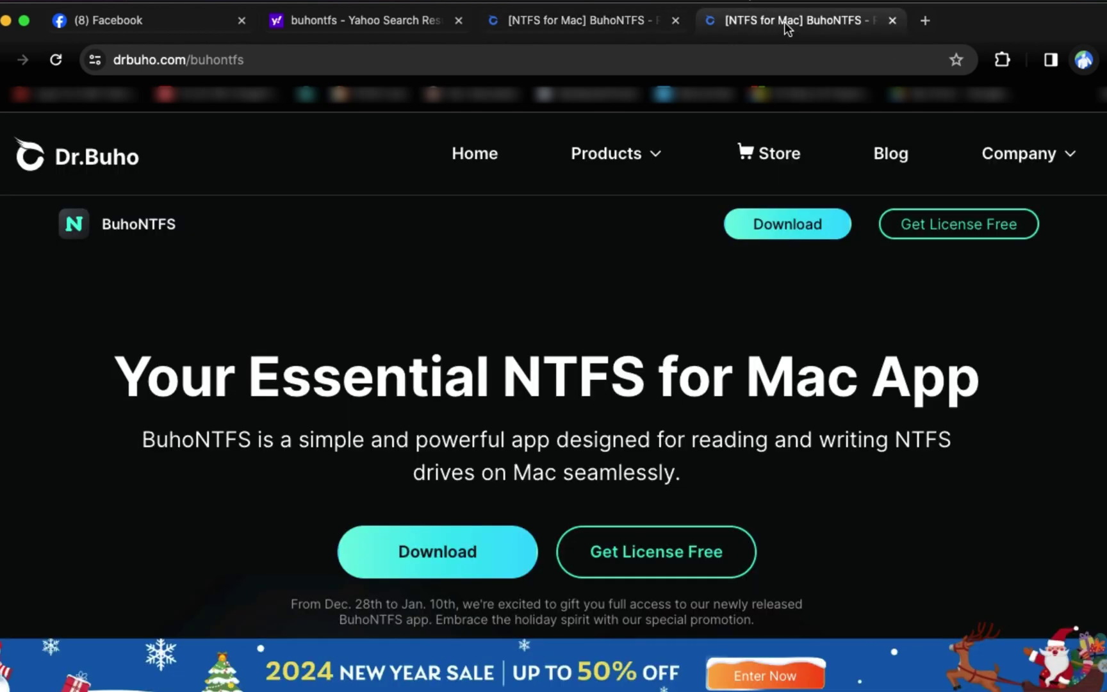
Step: Download the BuhoNTFS installer from the drbuho.com/buhontfs landing page
click(457, 550)
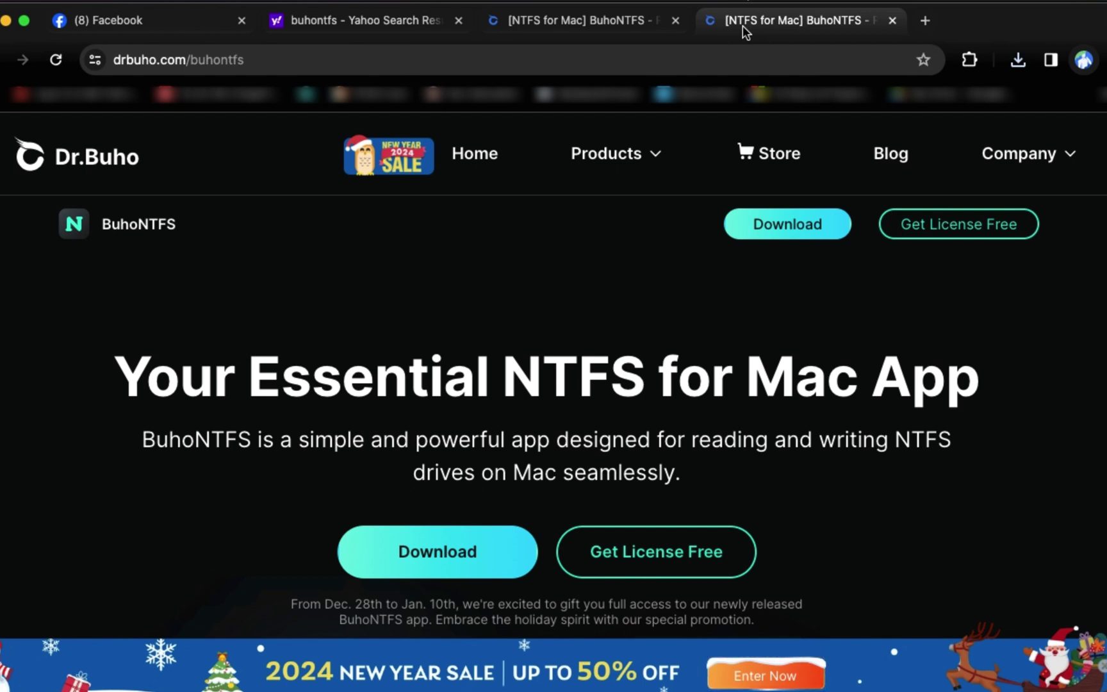
Step: Reveal buhontfs.dmg in Finder's Downloads folder from Chrome's downloads and open the disk image
click(1016, 59)
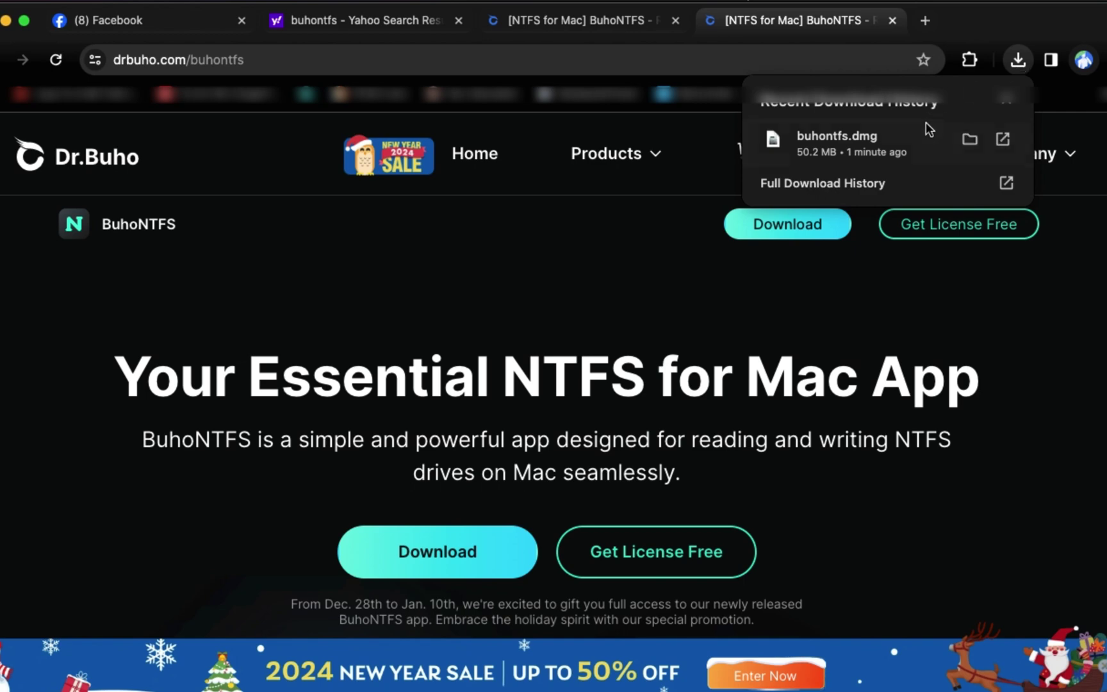
click(969, 139)
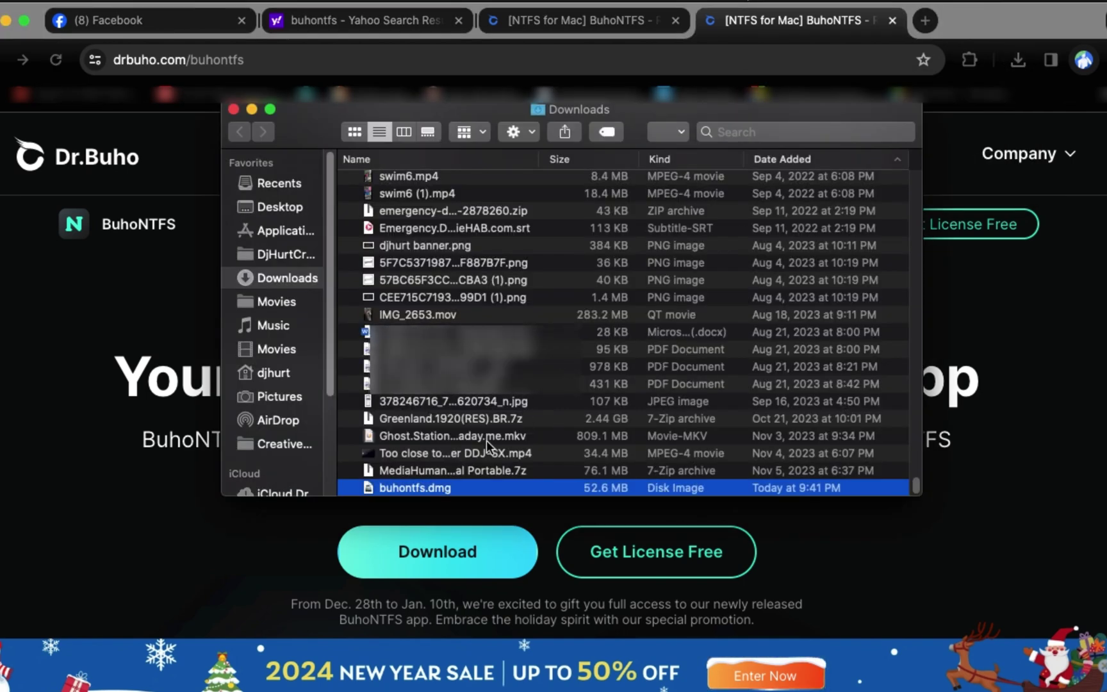
right_click(450, 488)
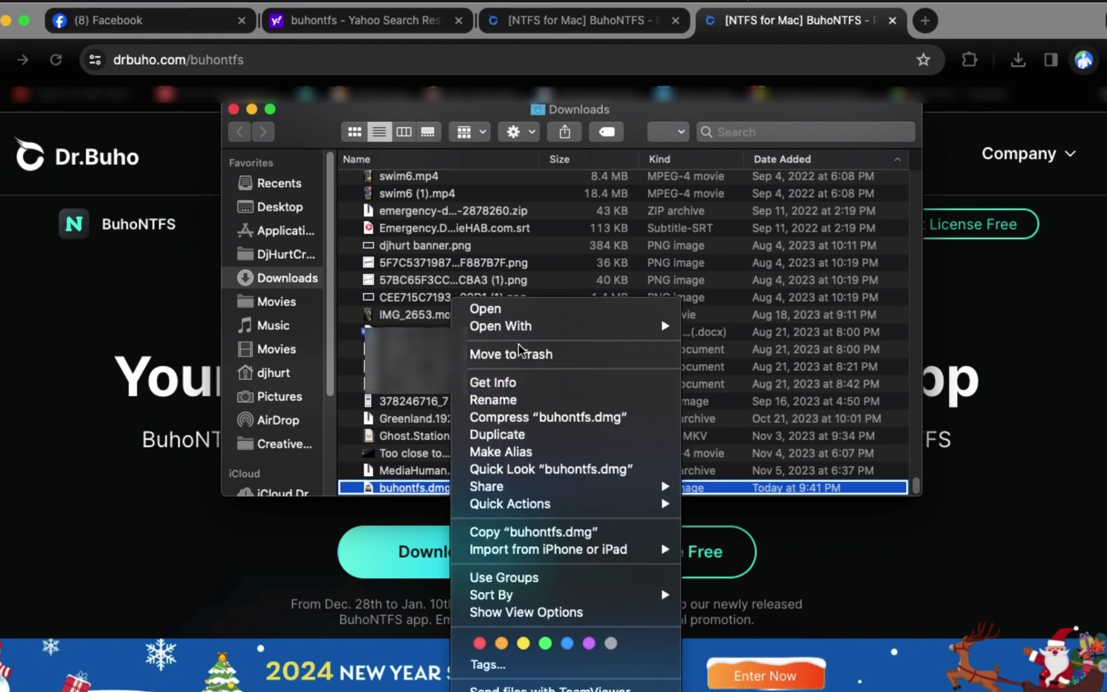
mouse_move(528, 326)
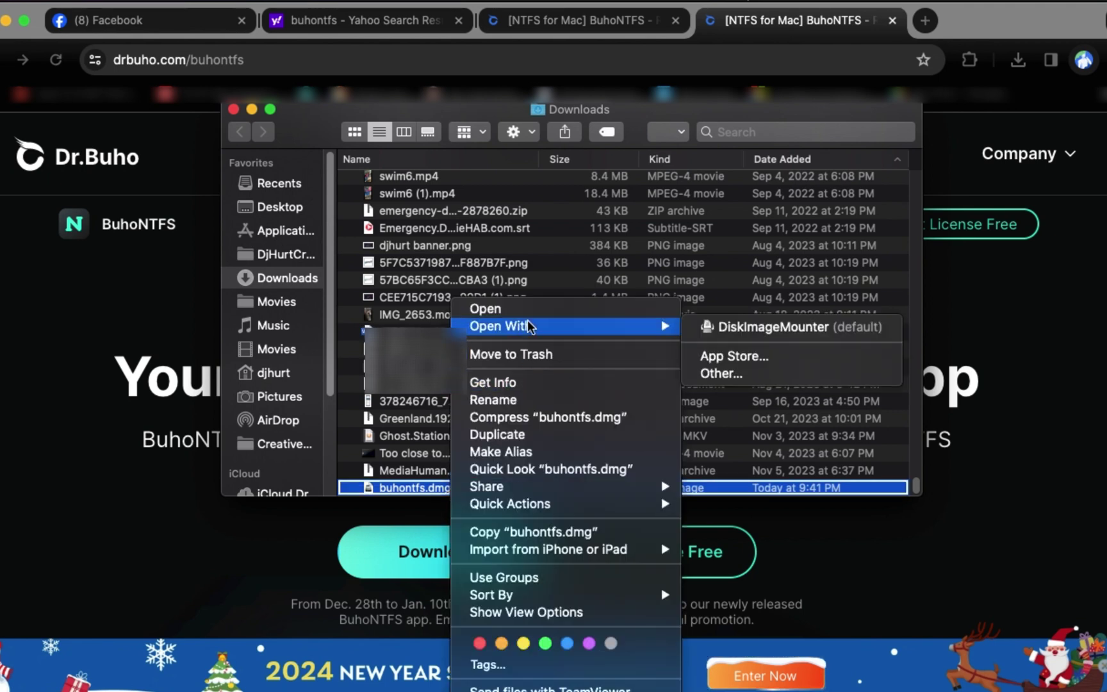
click(493, 310)
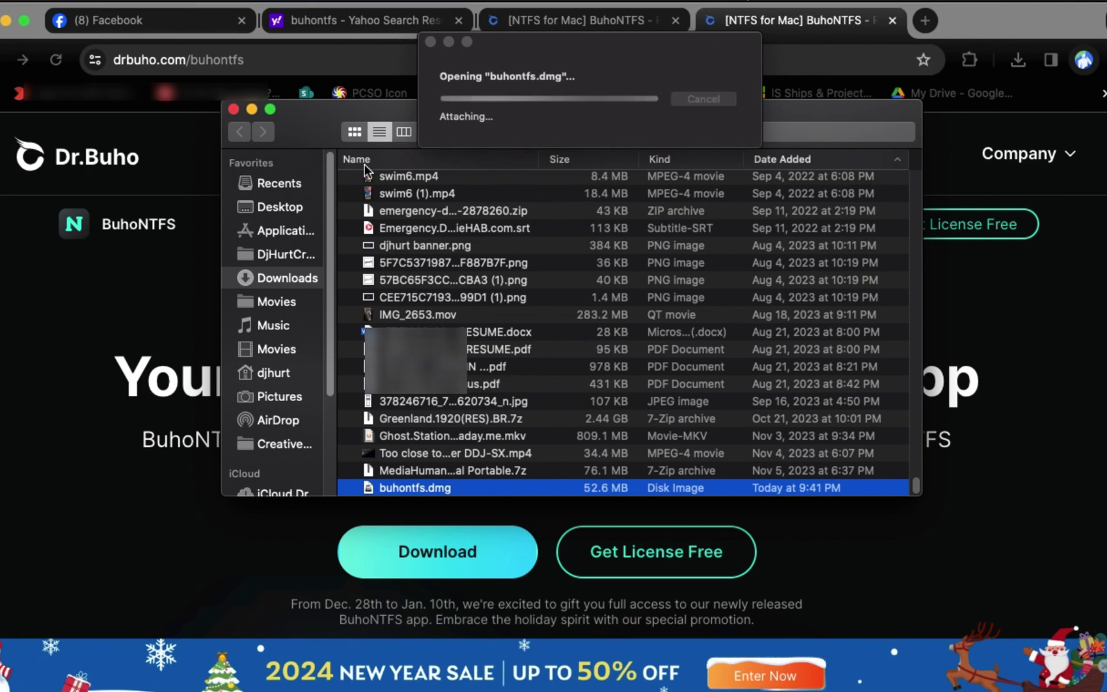
Step: Copy BuhoNTFS into the Applications folder and open Applications
click(252, 110)
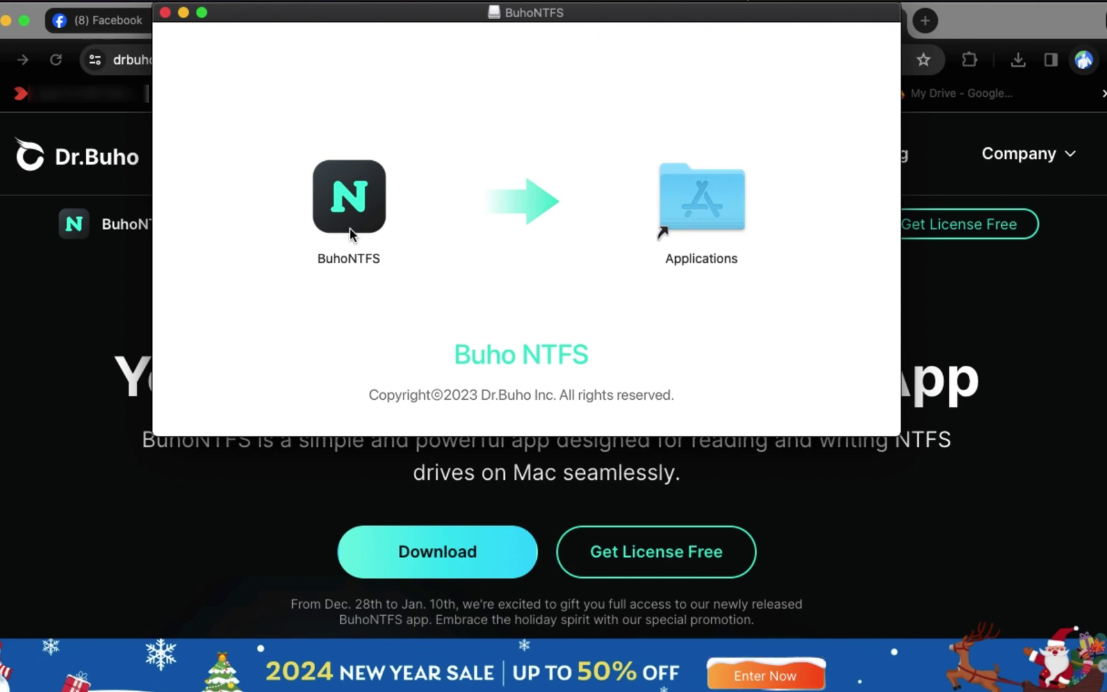
drag(365, 202, 710, 205)
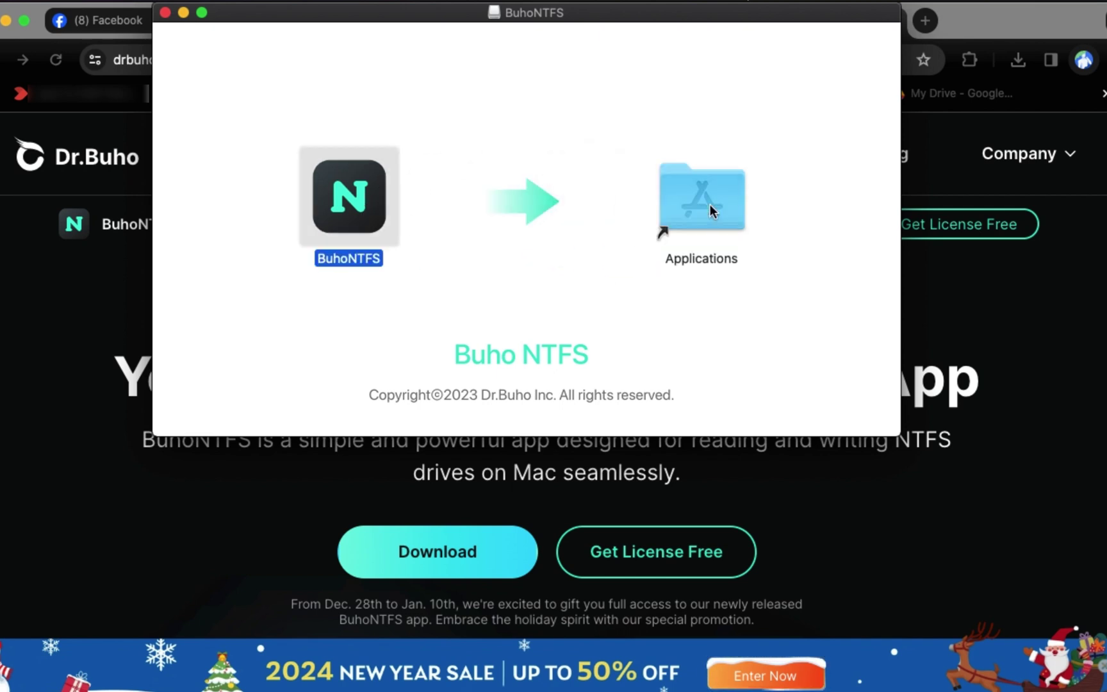
double_click(706, 207)
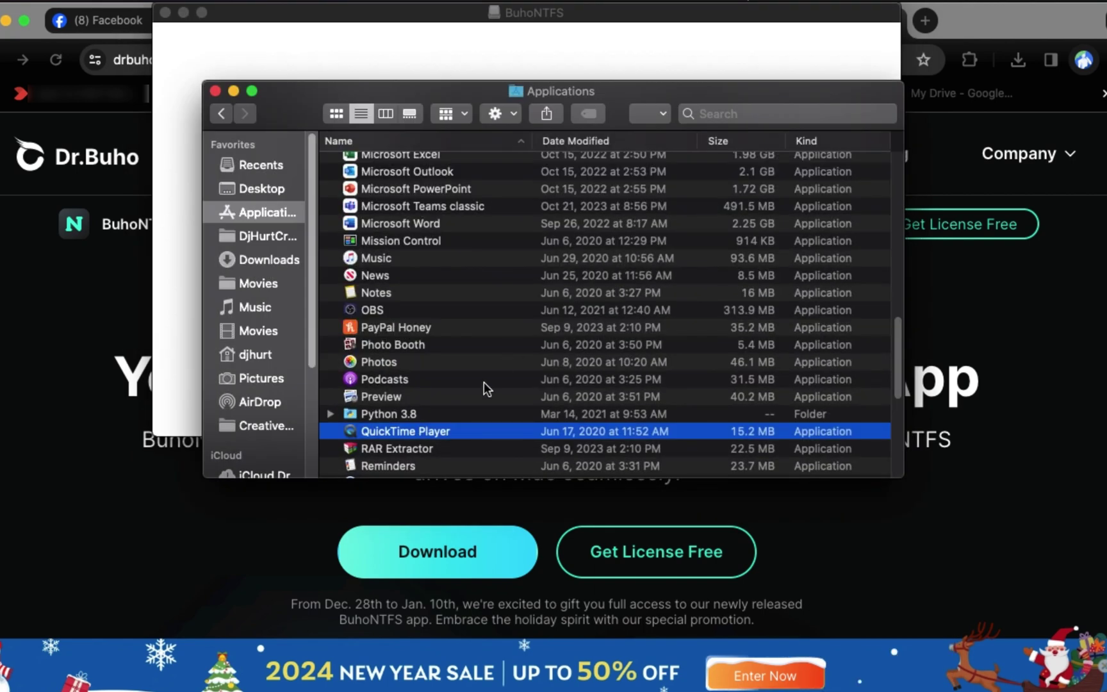
scroll(442, 413, up, 1)
scroll(448, 410, down, 10)
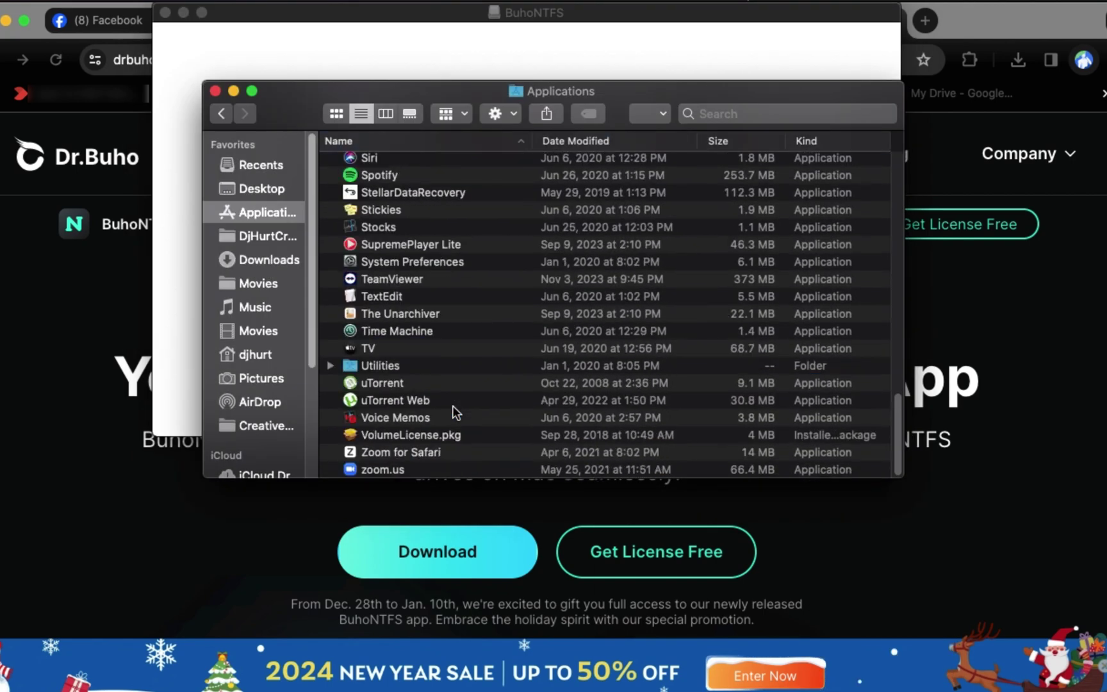
scroll(452, 405, up, 15)
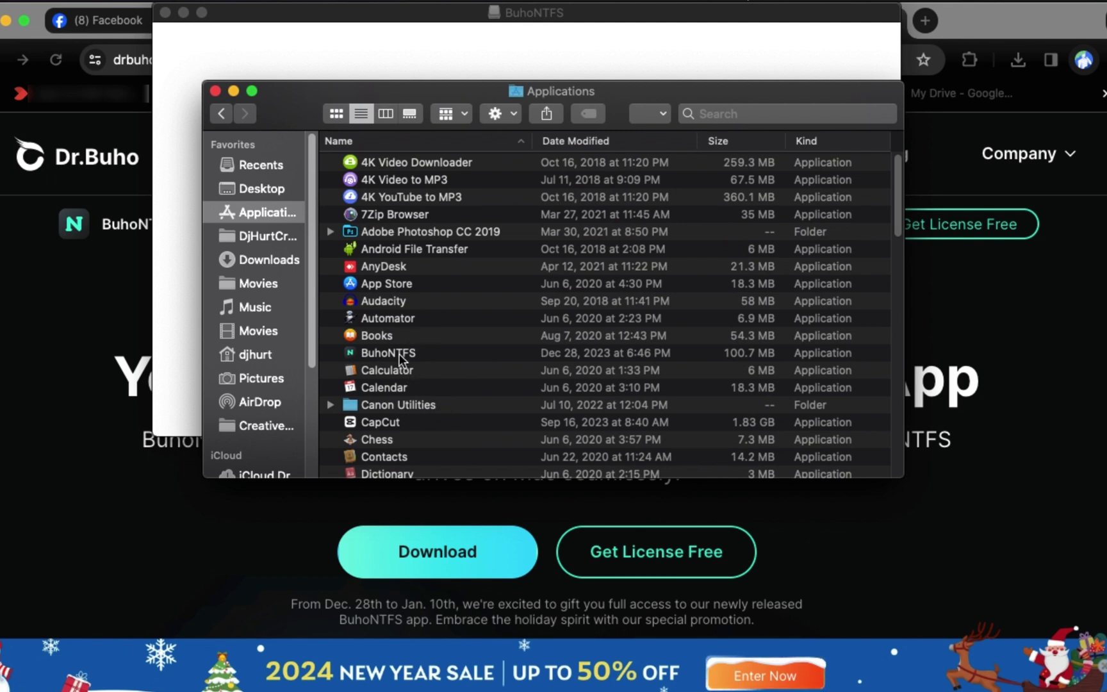
Step: Launch BuhoNTFS, confirm opening the downloaded app, and decline automatic update checks
click(398, 353)
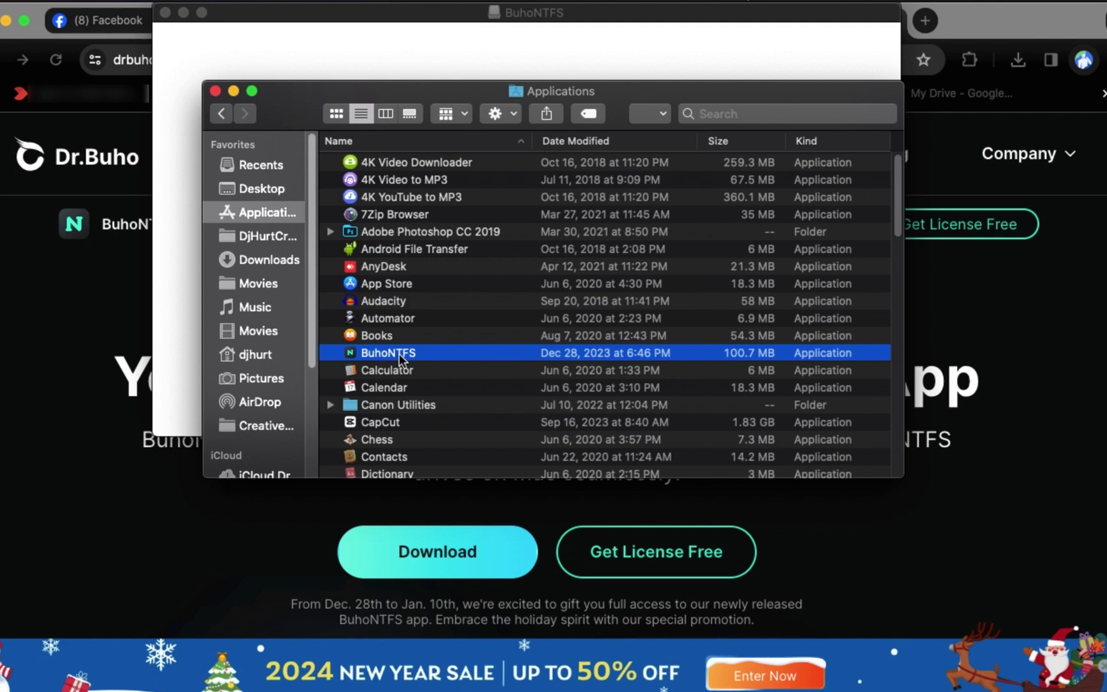
double_click(399, 353)
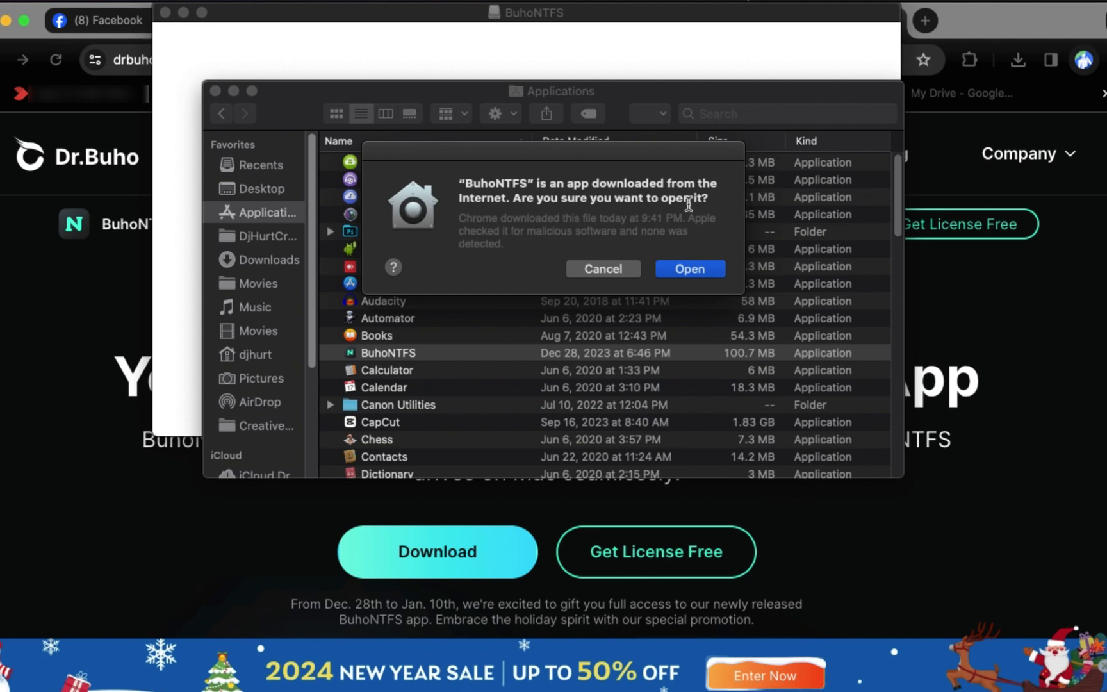
click(691, 268)
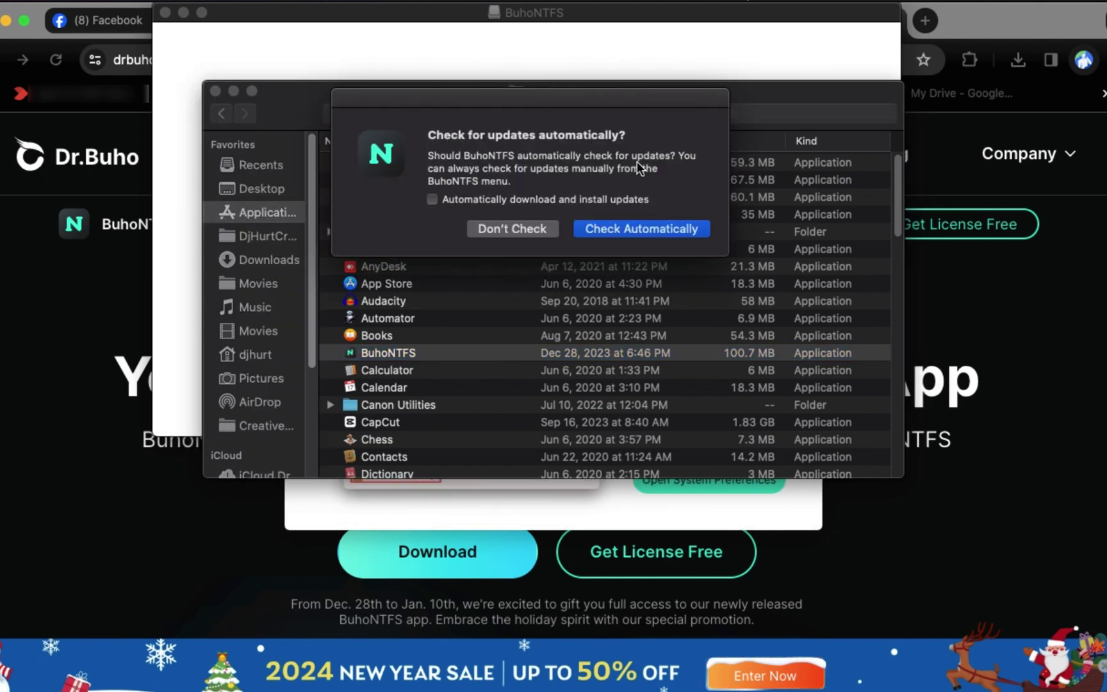
click(502, 227)
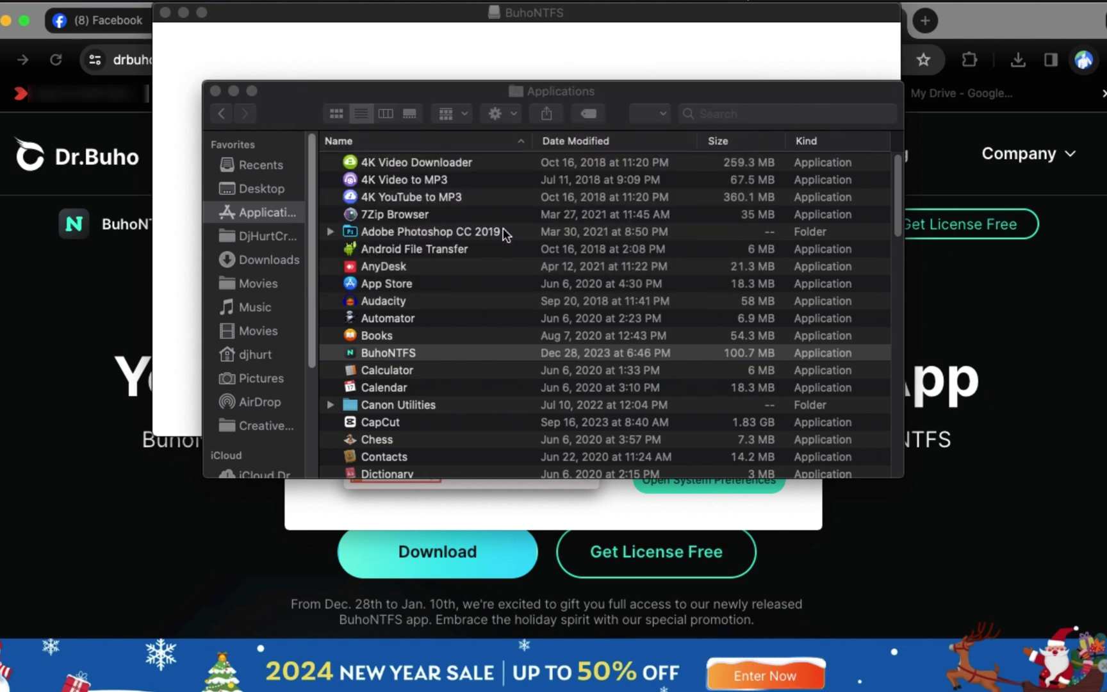
Step: Bring the BuhoNTFS setup dialog forward and open Security & Privacy's Full Disk Access list
click(235, 89)
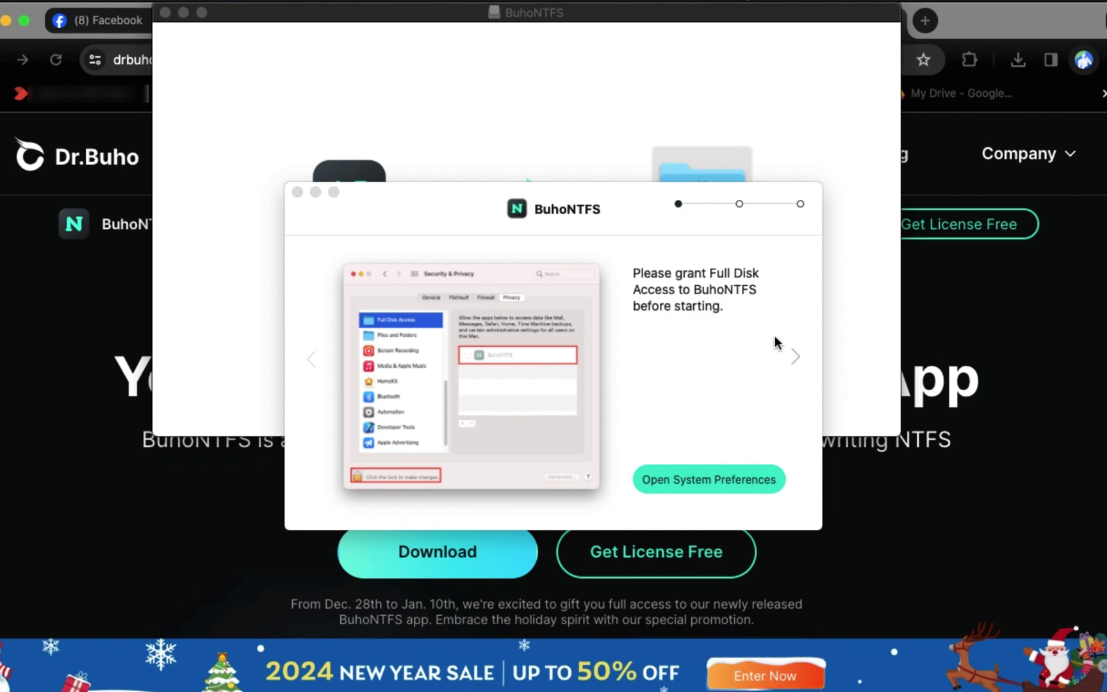
click(706, 484)
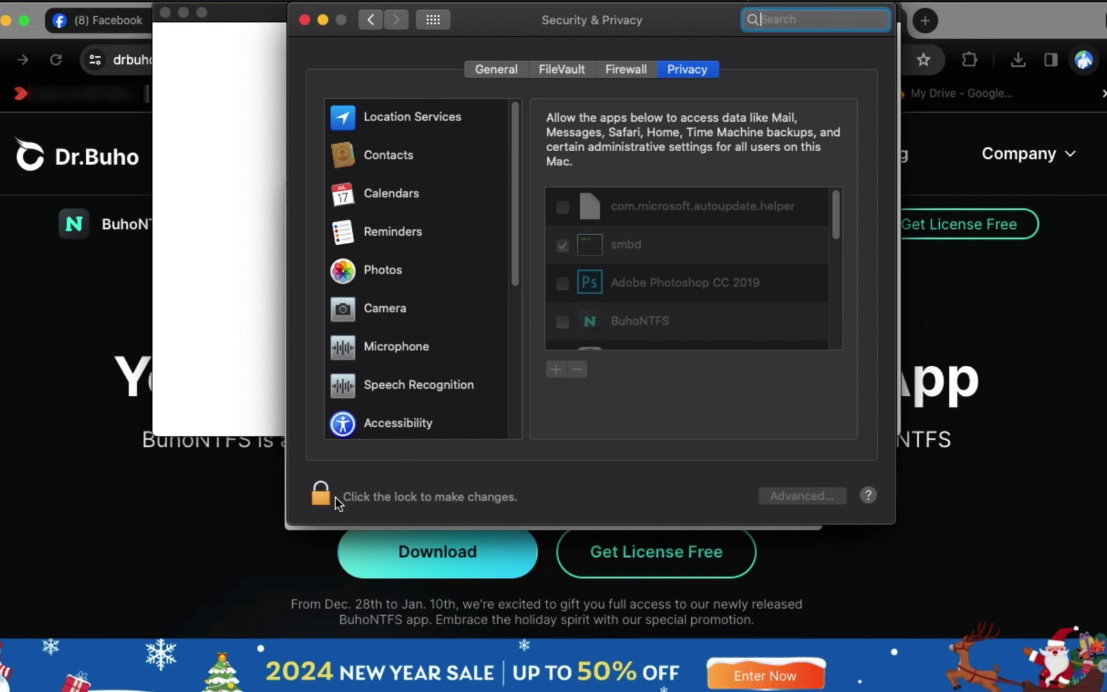
Step: Unlock Privacy settings with the admin password, tick BuhoNTFS under Full Disk Access, and dismiss the quit notice
click(332, 497)
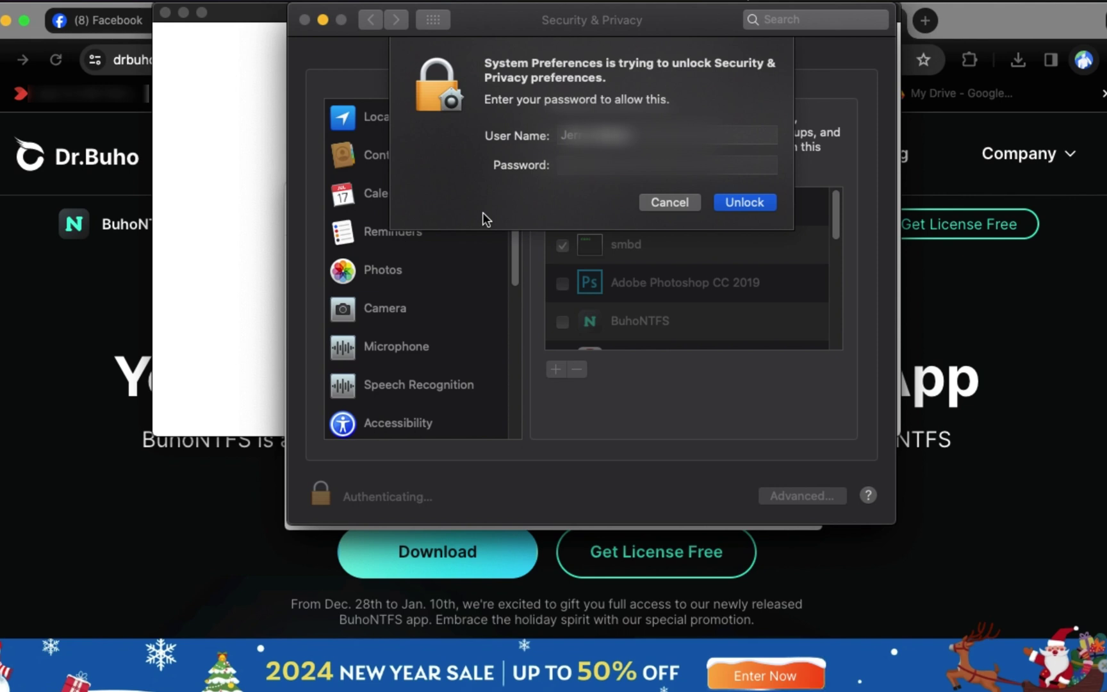
text(•••••••)
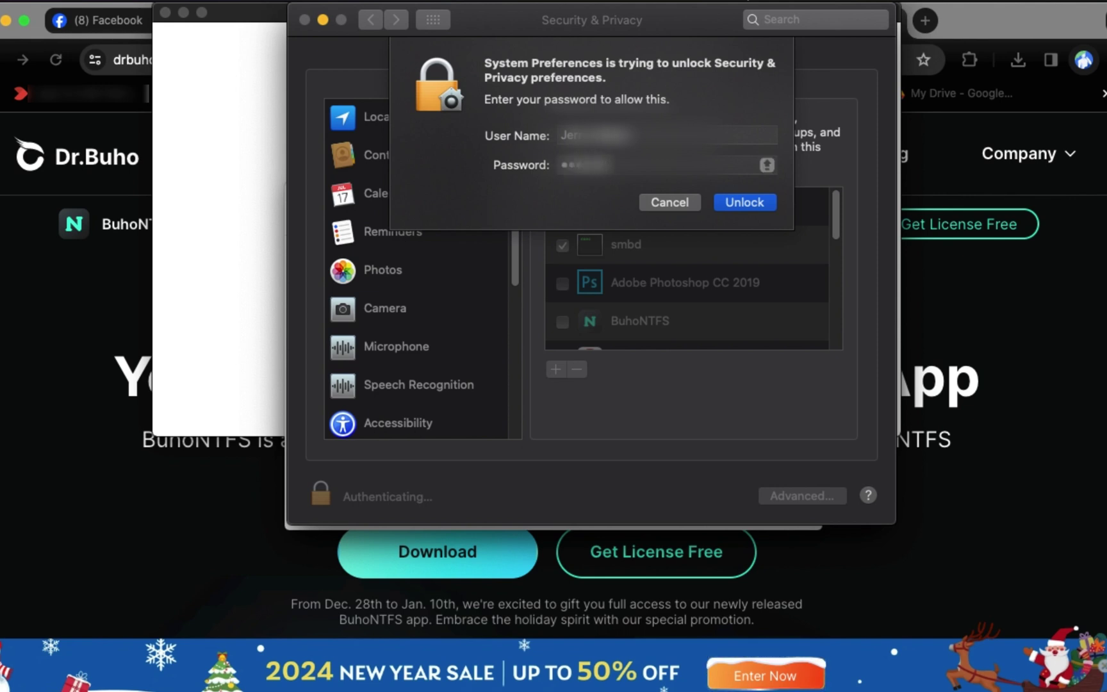
text(••••)
click(734, 200)
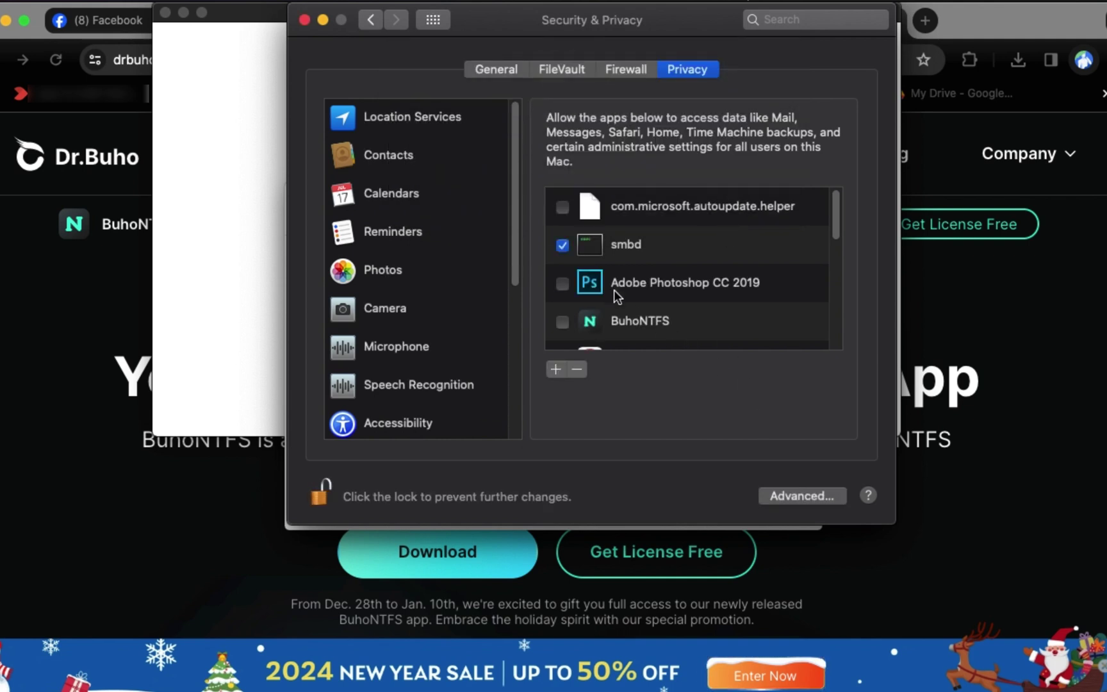
click(563, 322)
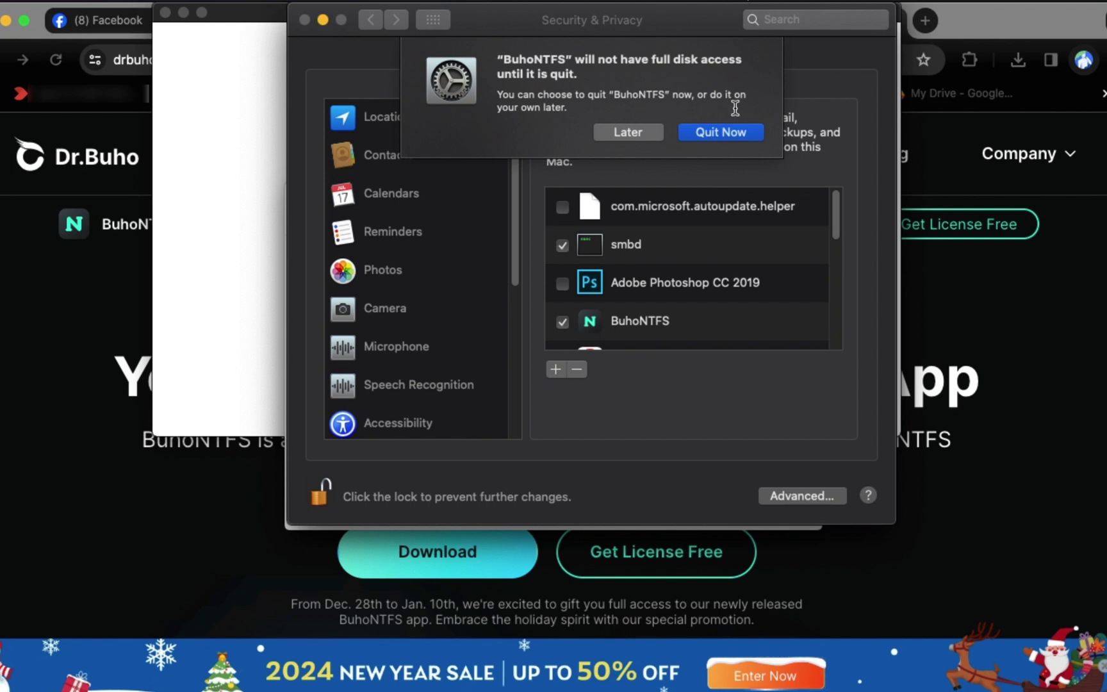
click(727, 126)
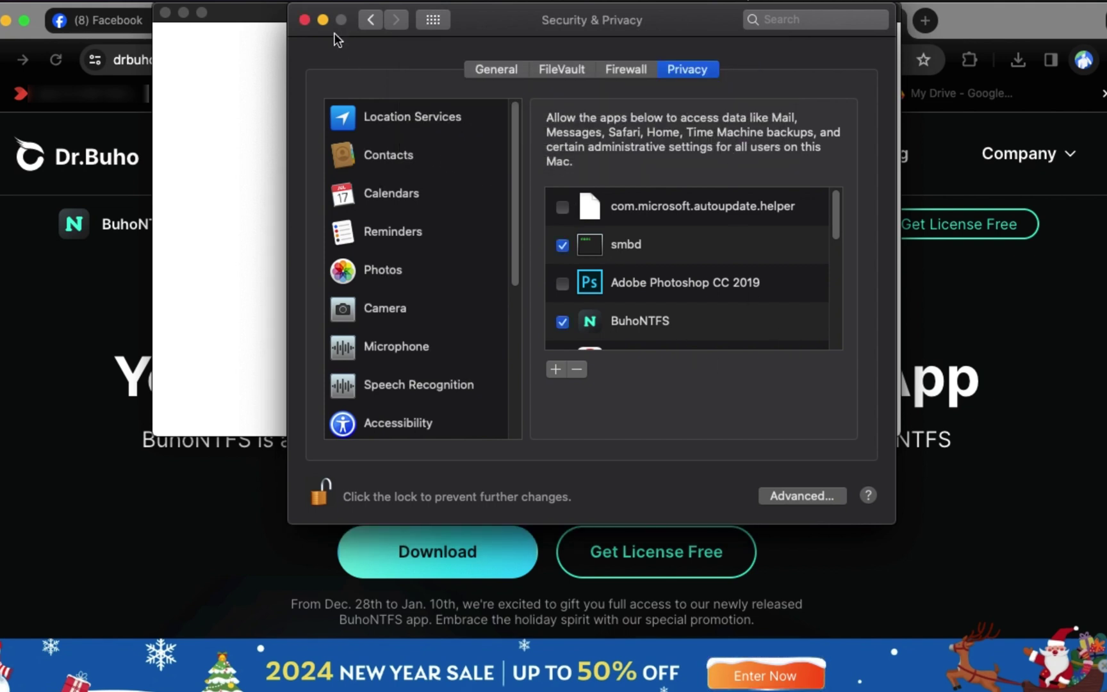
Step: Close System Preferences, the BuhoNTFS installer and Messenger windows, and minimize Chrome
click(323, 20)
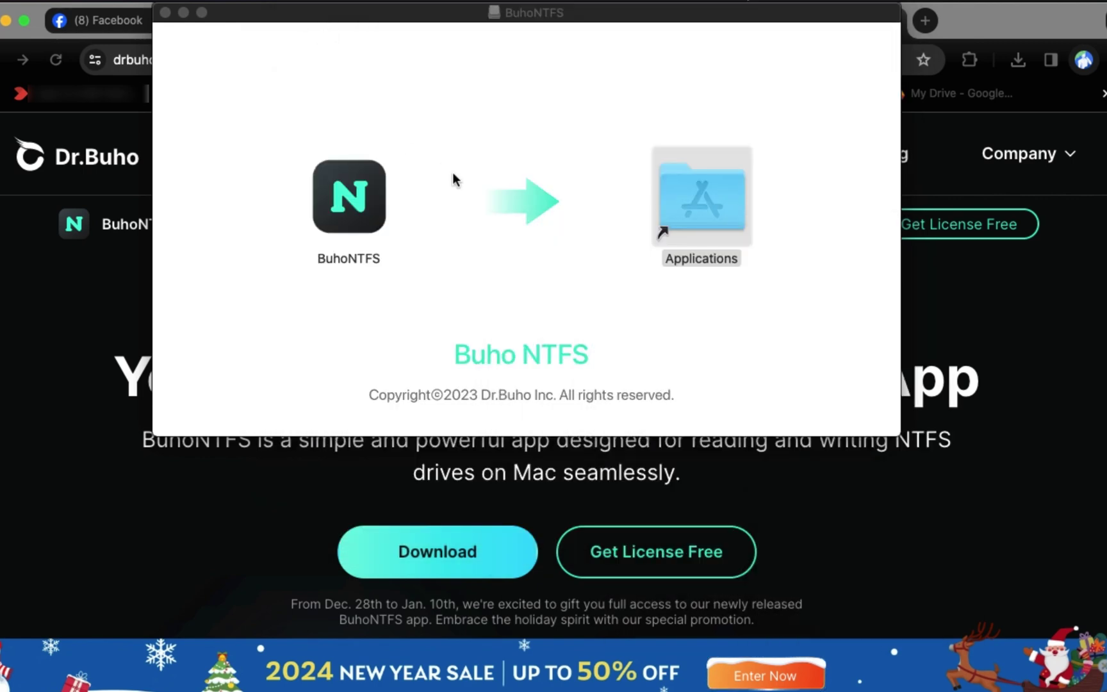
click(166, 13)
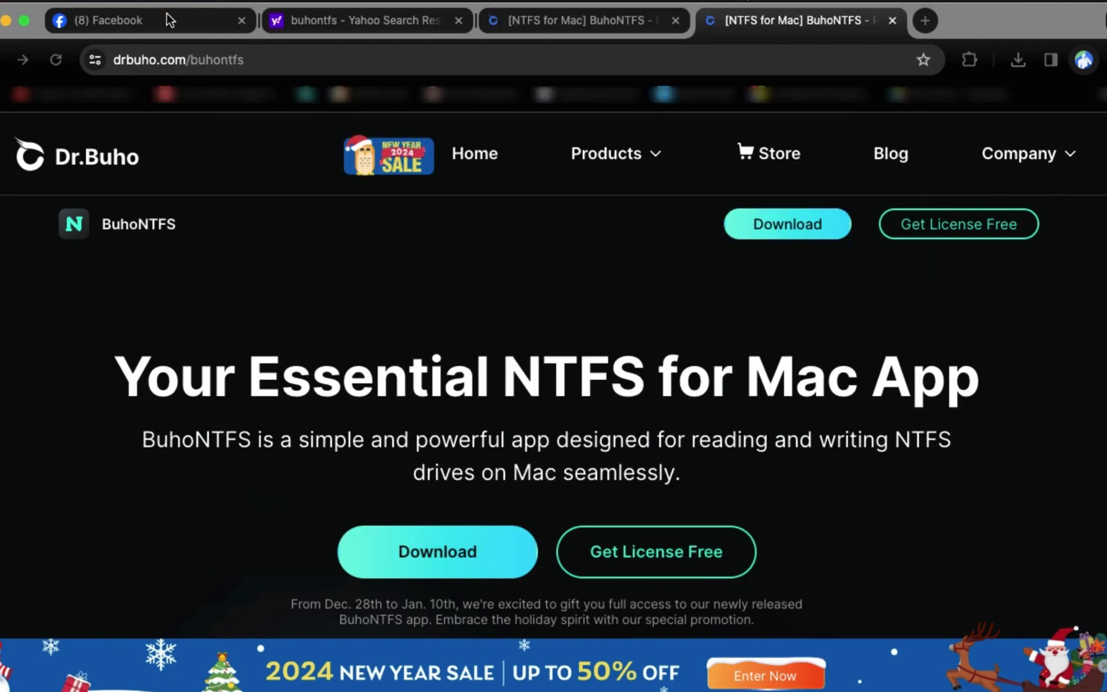
click(6, 19)
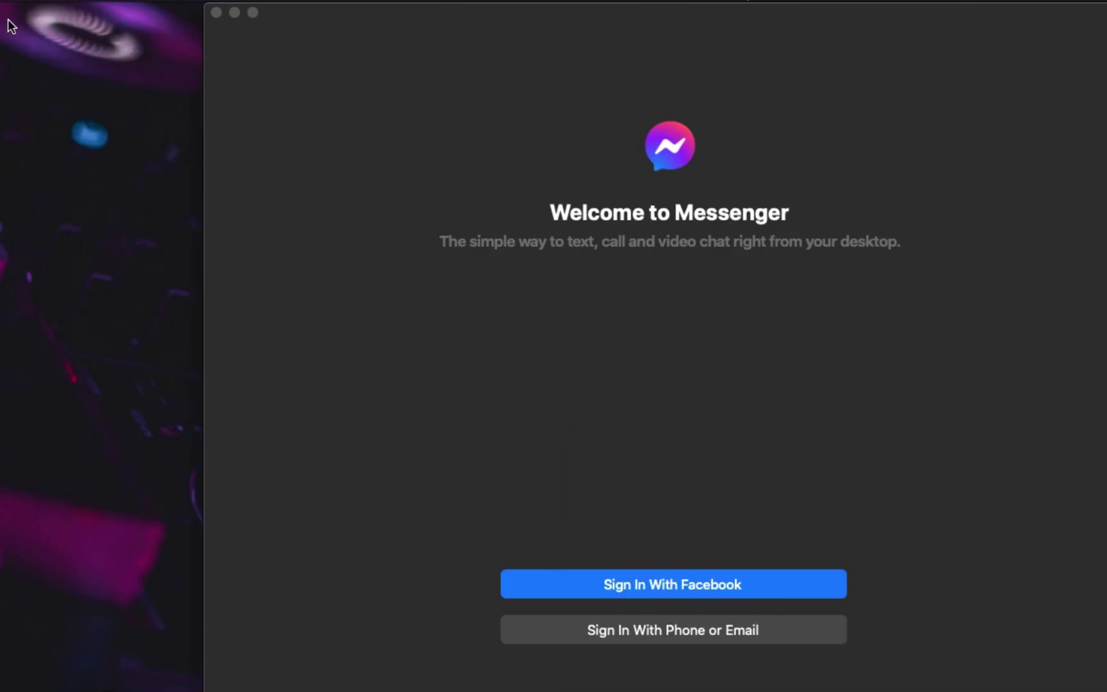
click(233, 11)
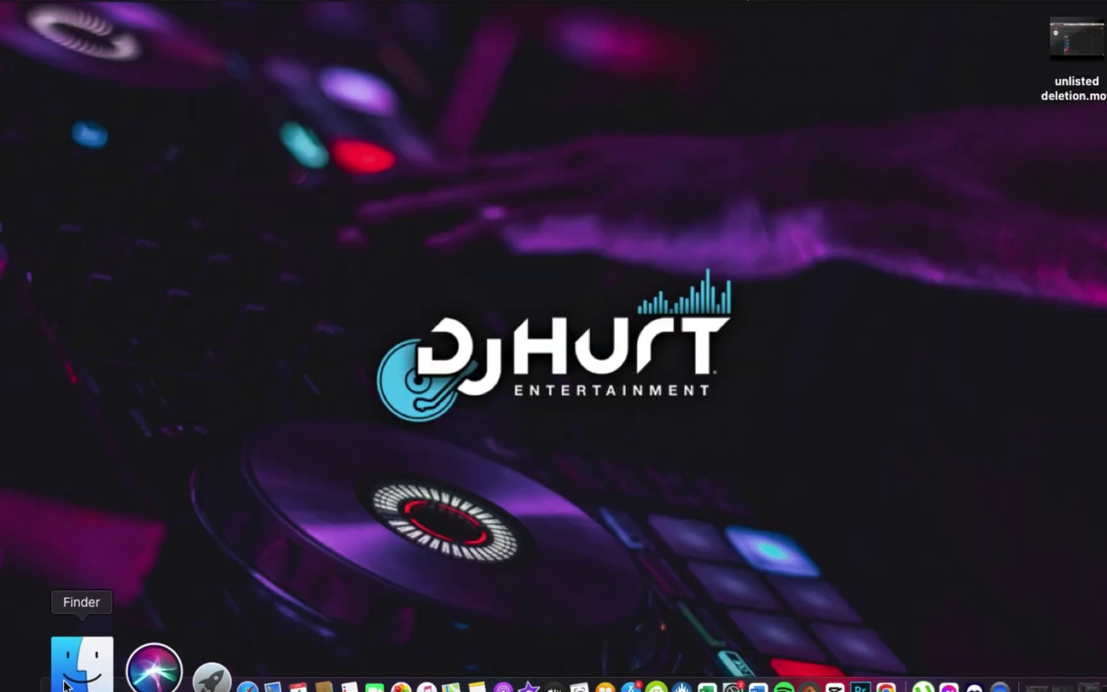
Step: Relaunch BuhoNTFS from Applications and install its helper tool with the admin password
click(76, 671)
double_click(392, 354)
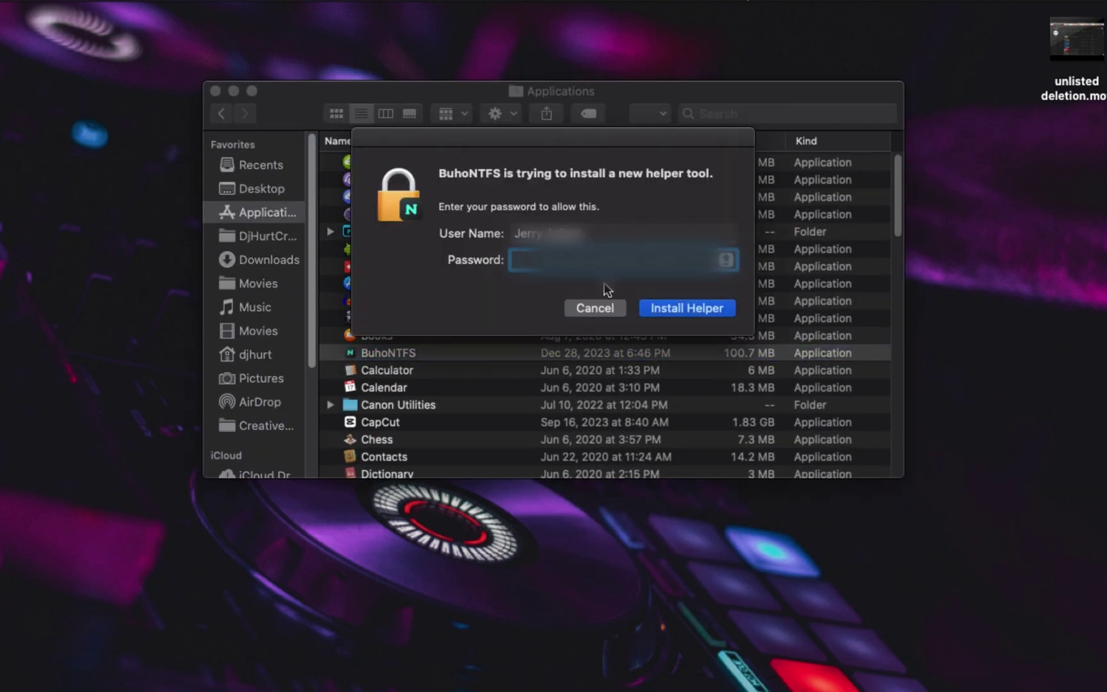
key(BackSpace)
text(••••••••••)
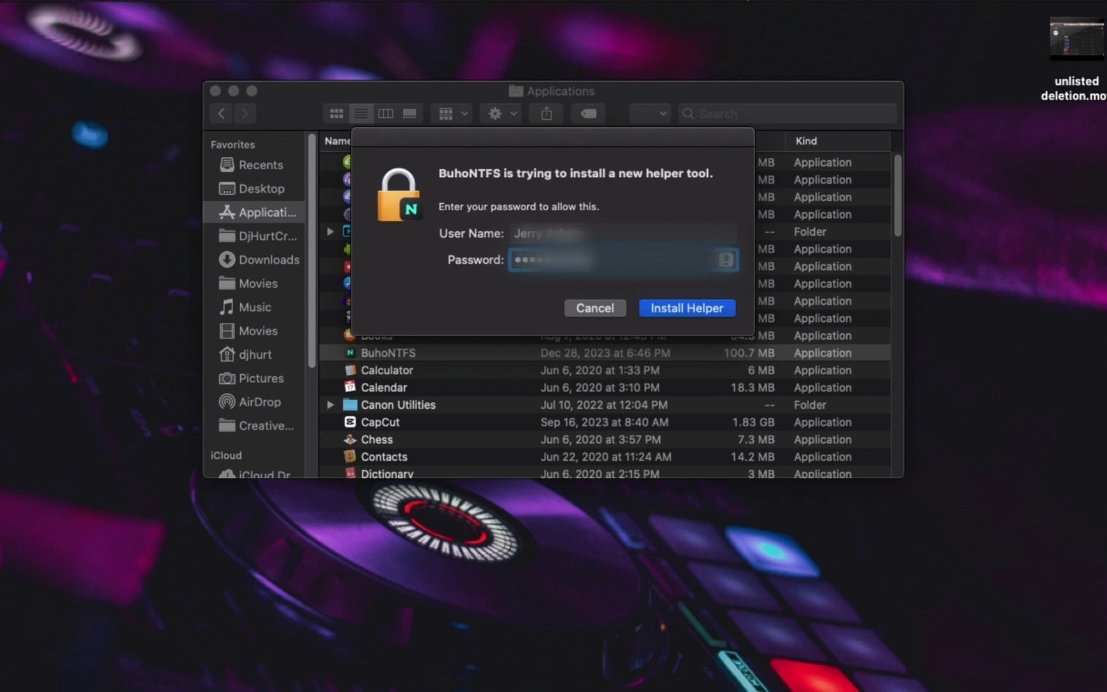
click(689, 309)
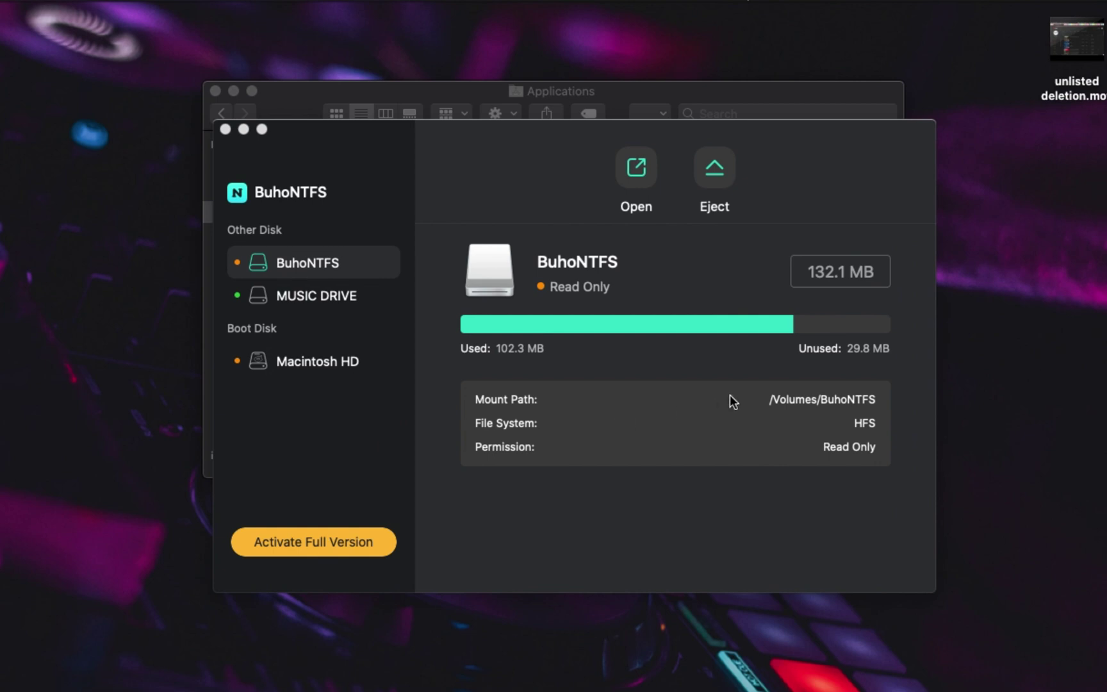
Step: Paste the purchased license code into Enter Activation Code, activate, and screenshot the confirmation
click(324, 539)
click(277, 542)
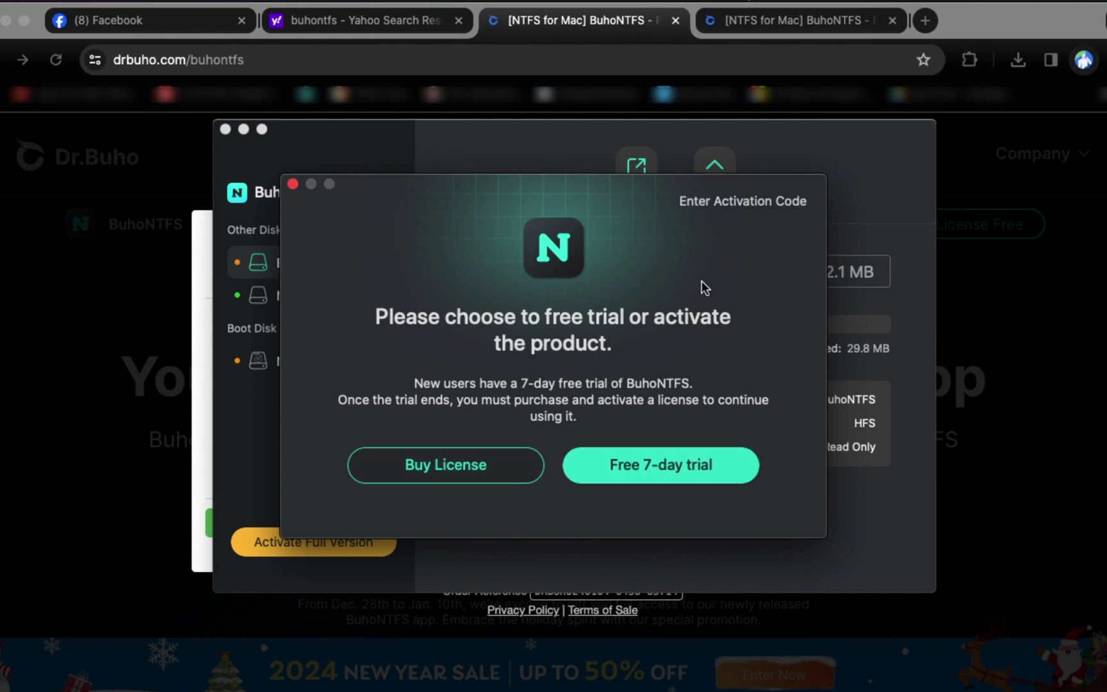
click(743, 204)
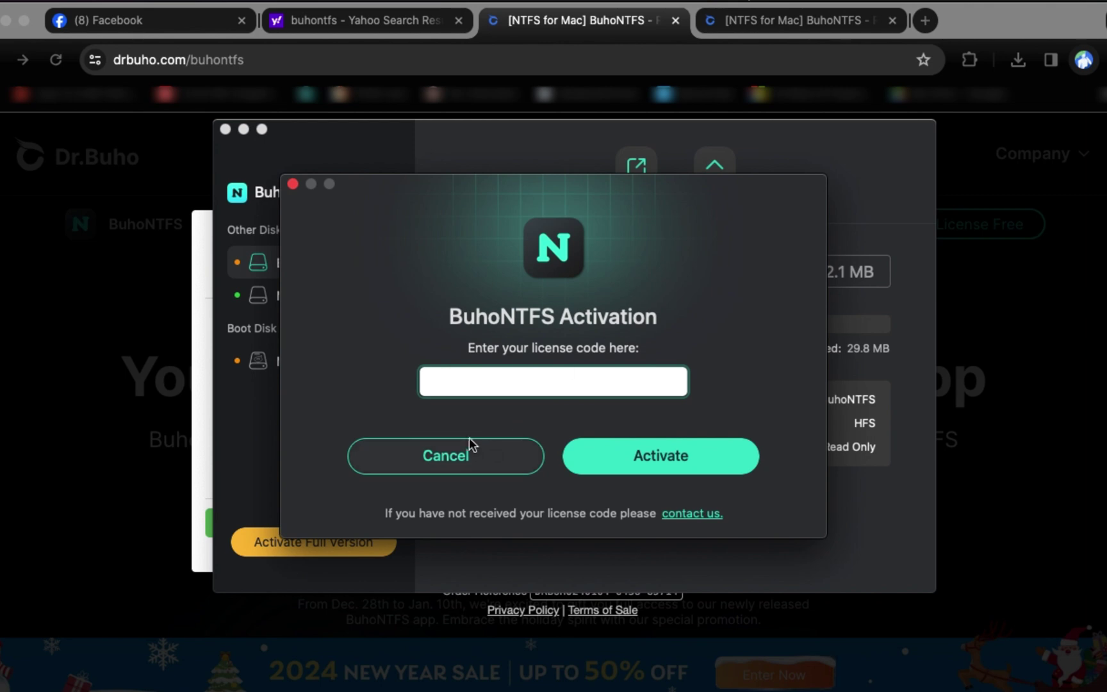
right_click(476, 388)
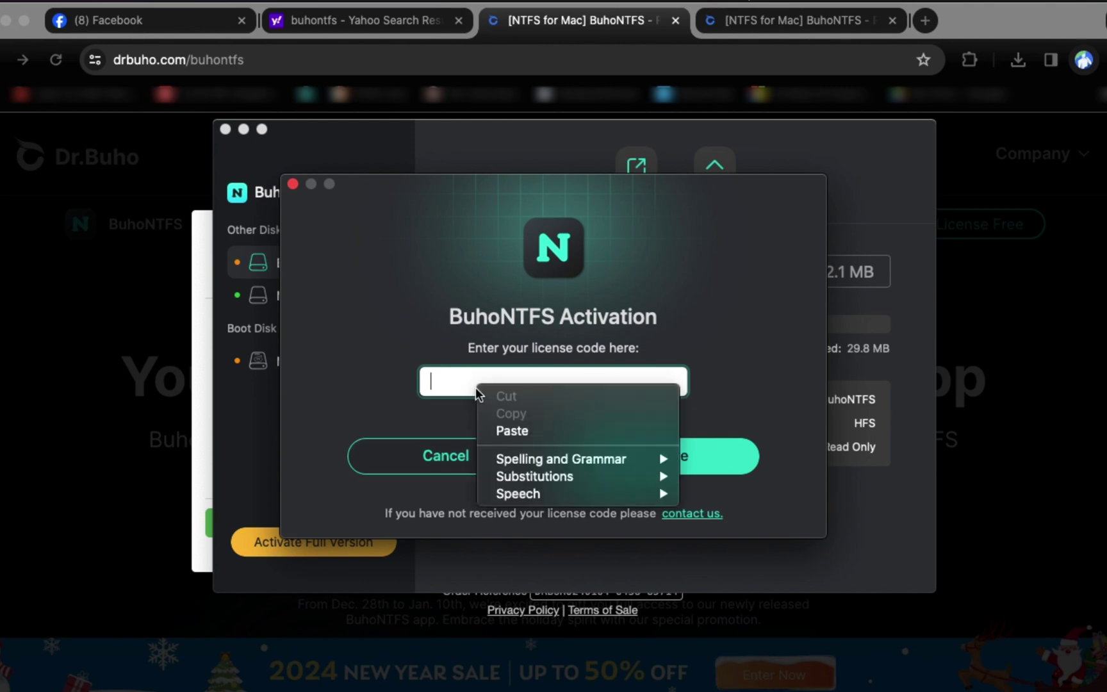
click(500, 436)
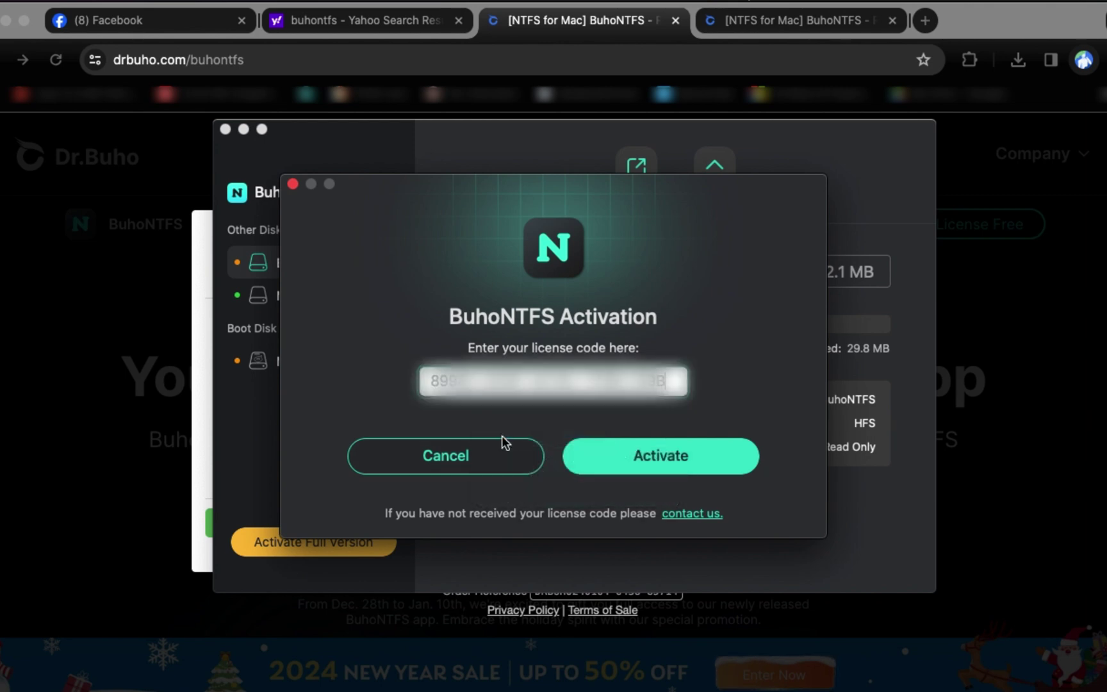
click(645, 461)
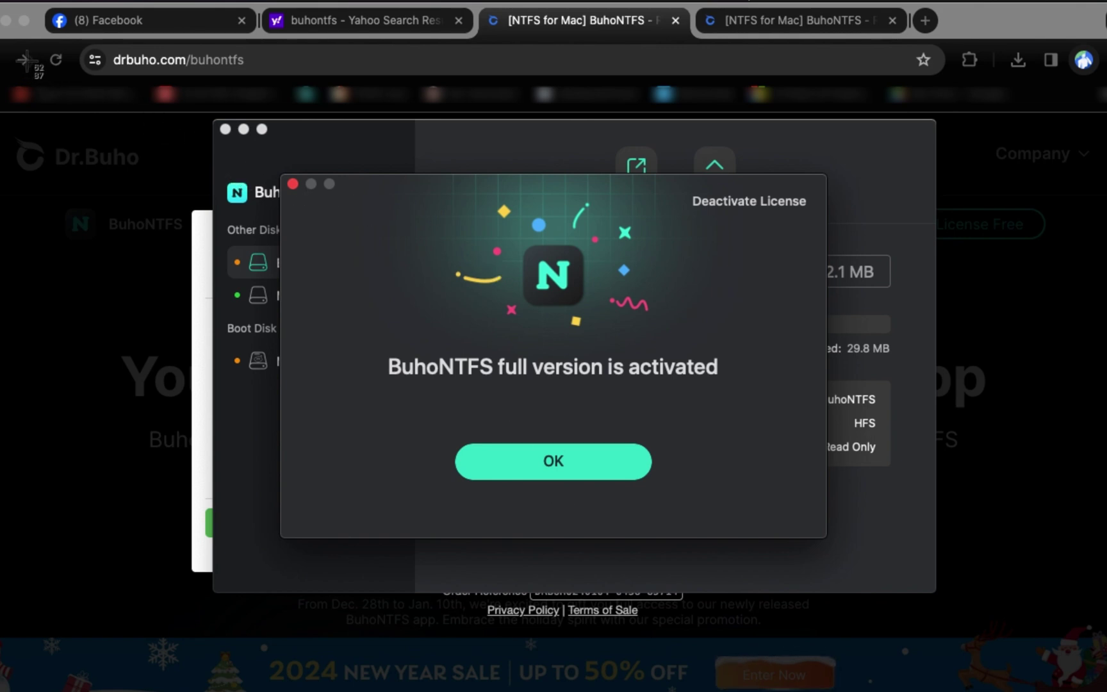
drag(29, 50, 877, 603)
Step: Dismiss the 'full version is activated' dialog to return to the main BuhoNTFS window
click(557, 475)
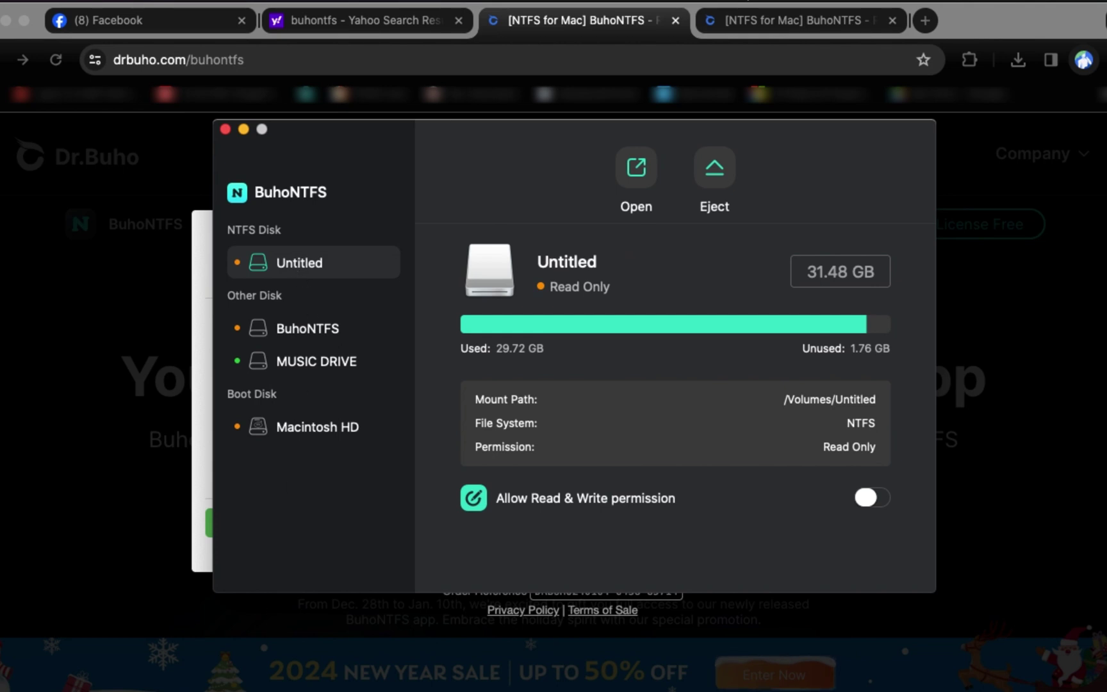
Step: In Finder, view the Untitled NTFS drive's Get Info window, then close it
click(102, 684)
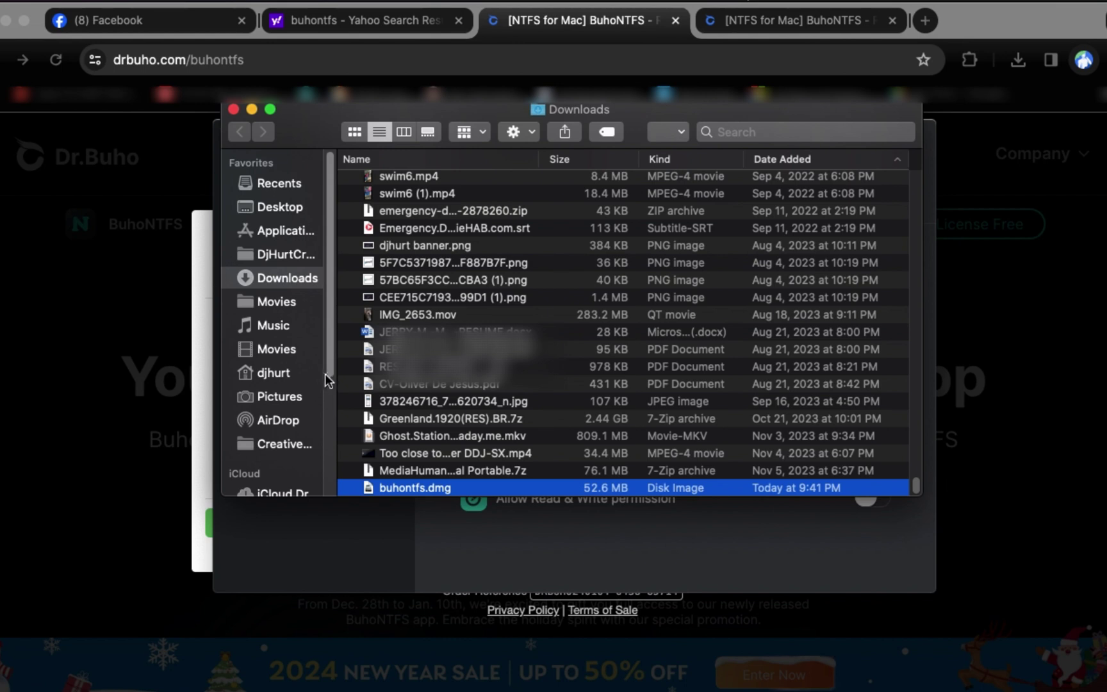
drag(326, 370, 330, 490)
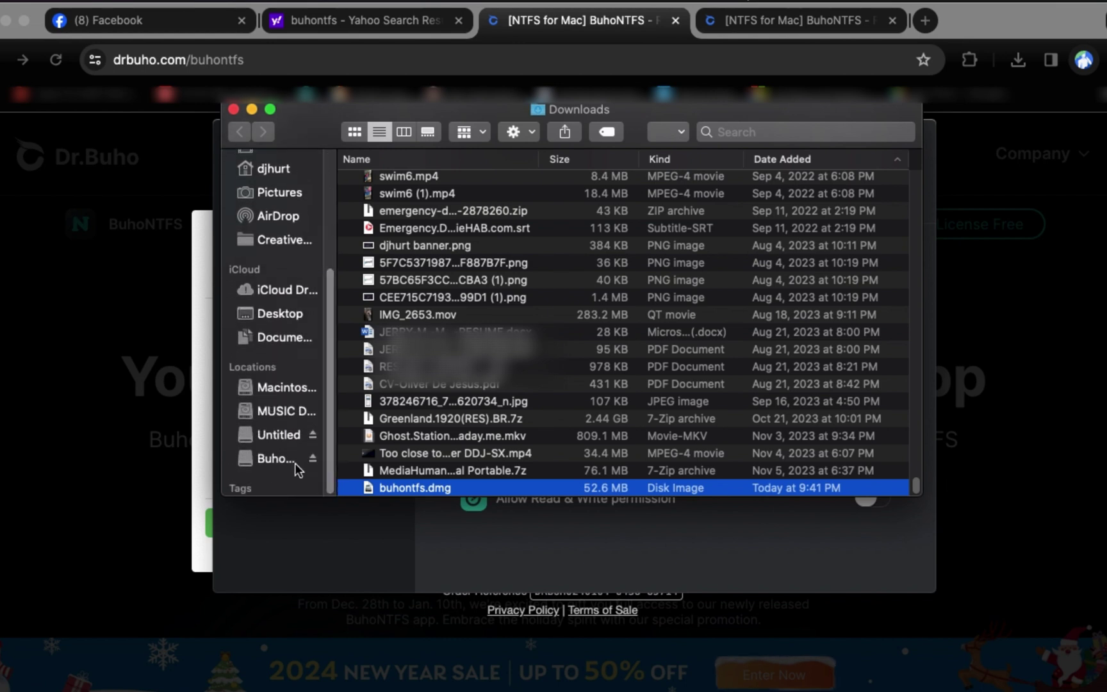
click(289, 443)
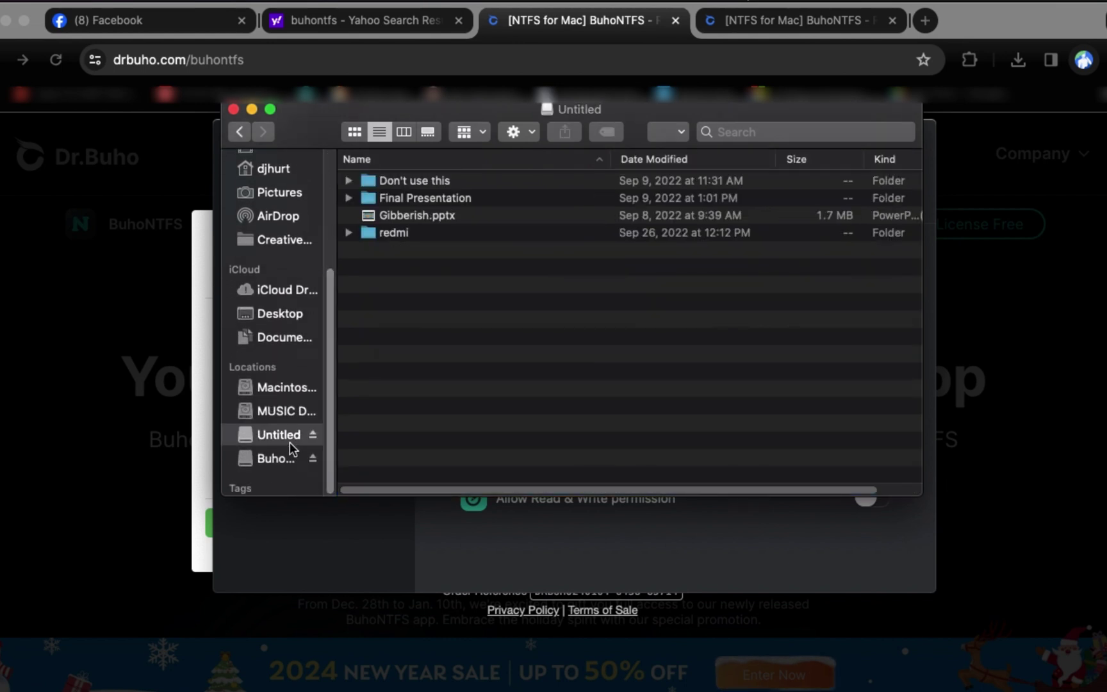
right_click(289, 441)
click(325, 526)
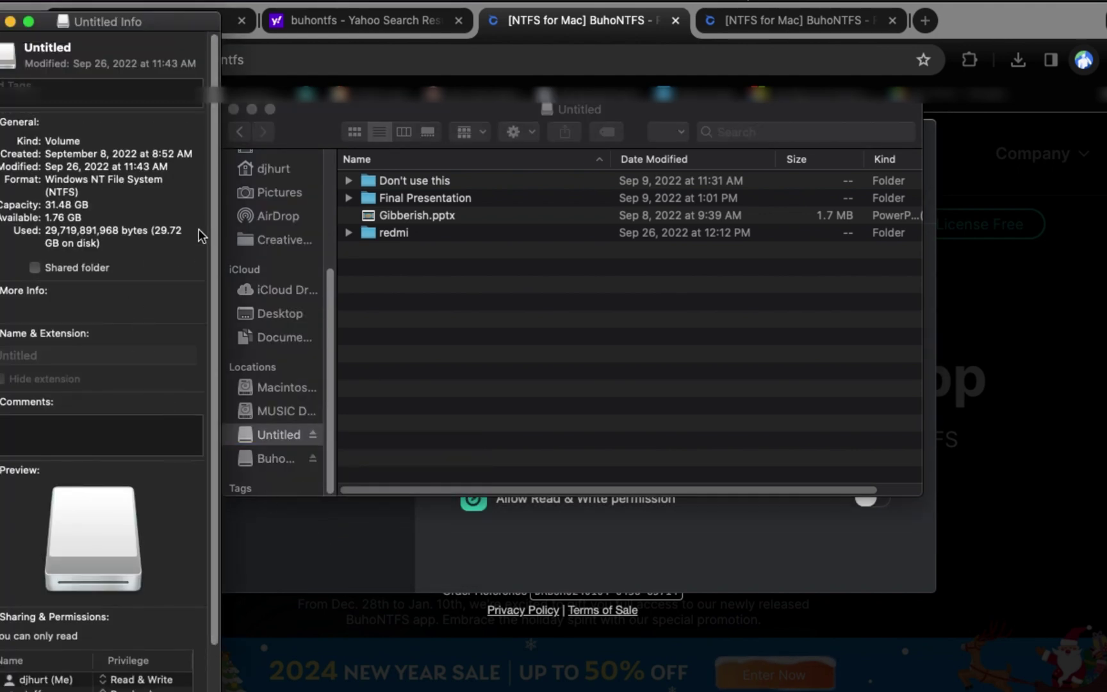
click(0, 21)
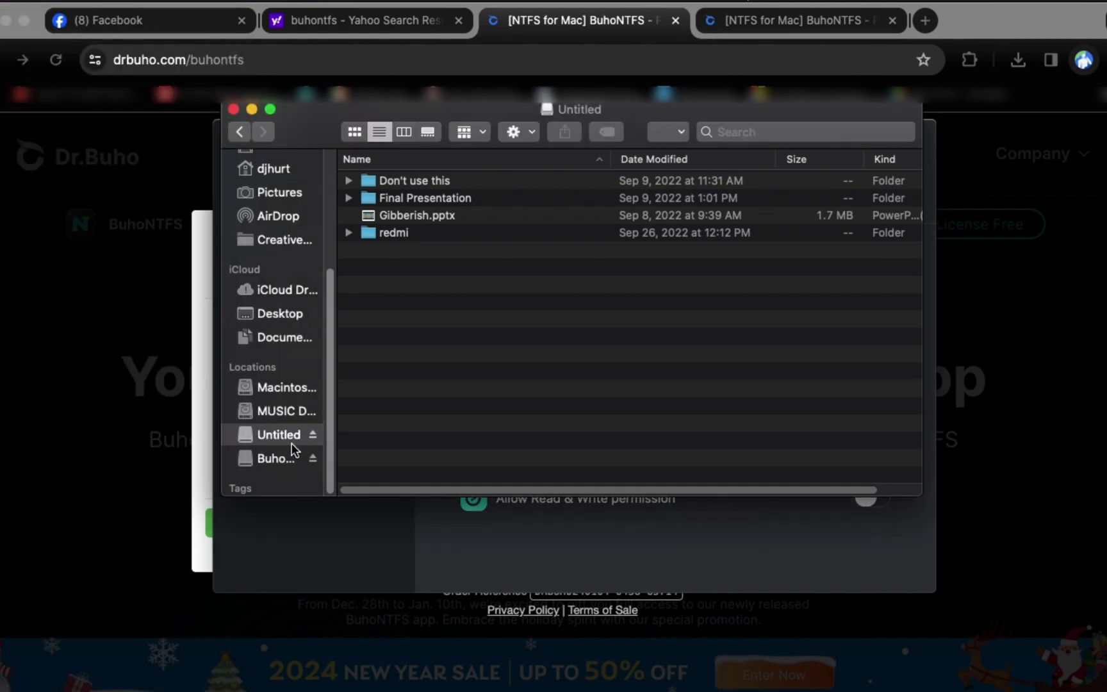
Step: Copy Countdown for 2020.mp3 from Documents and look for a paste option on Untitled
click(286, 338)
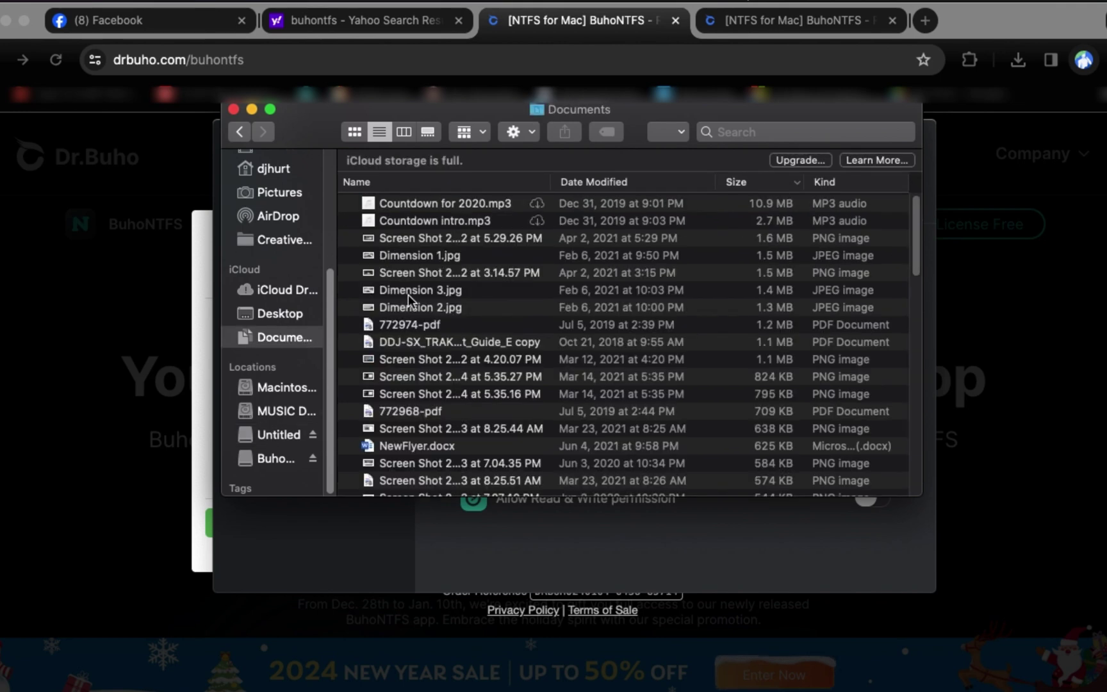
right_click(447, 207)
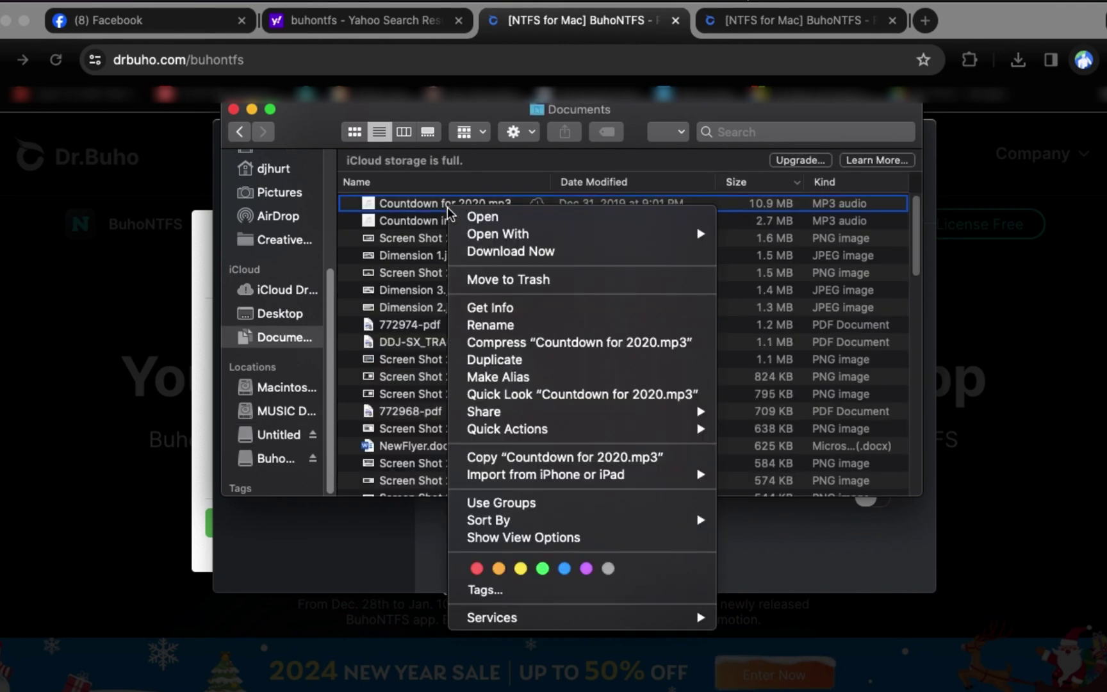
click(509, 455)
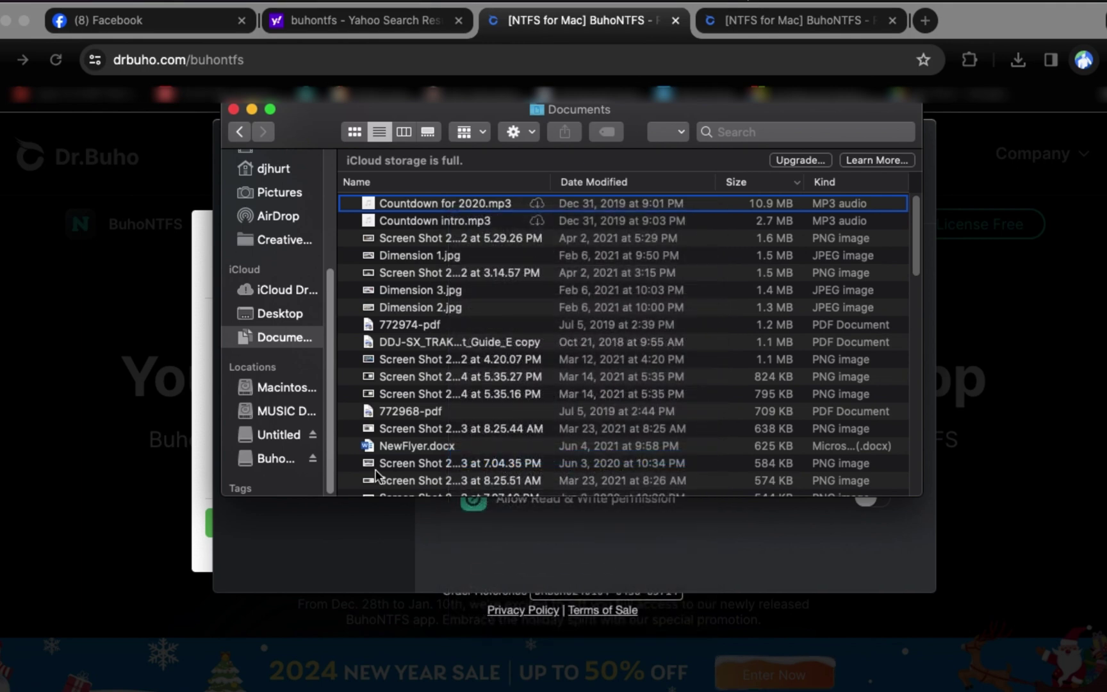
click(272, 437)
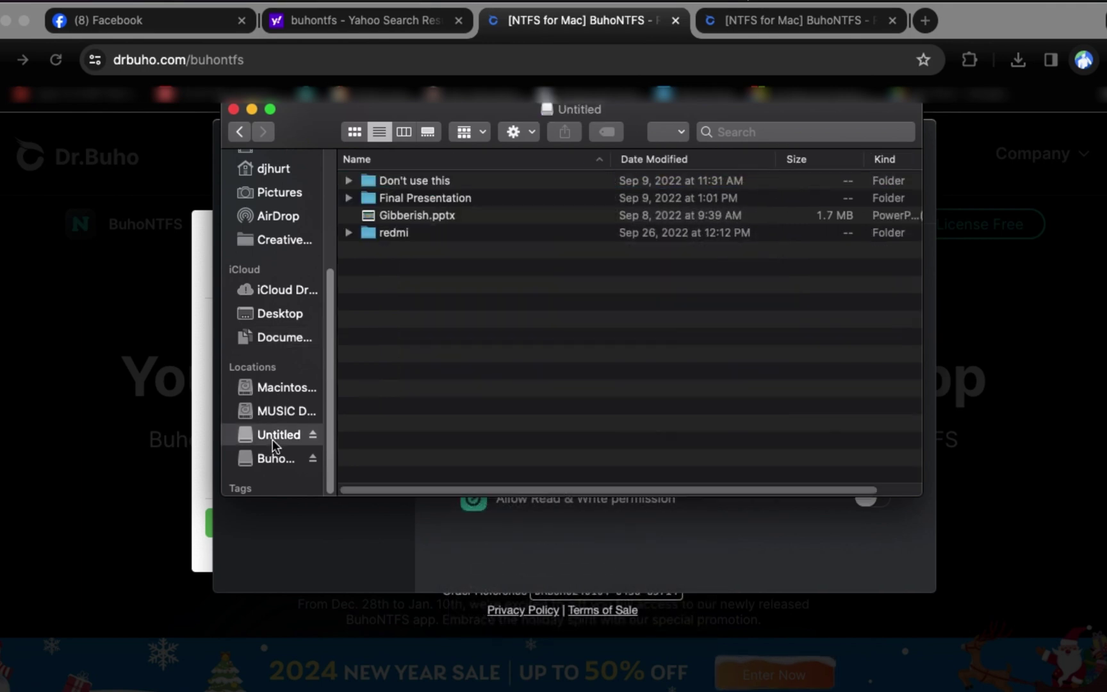
right_click(410, 319)
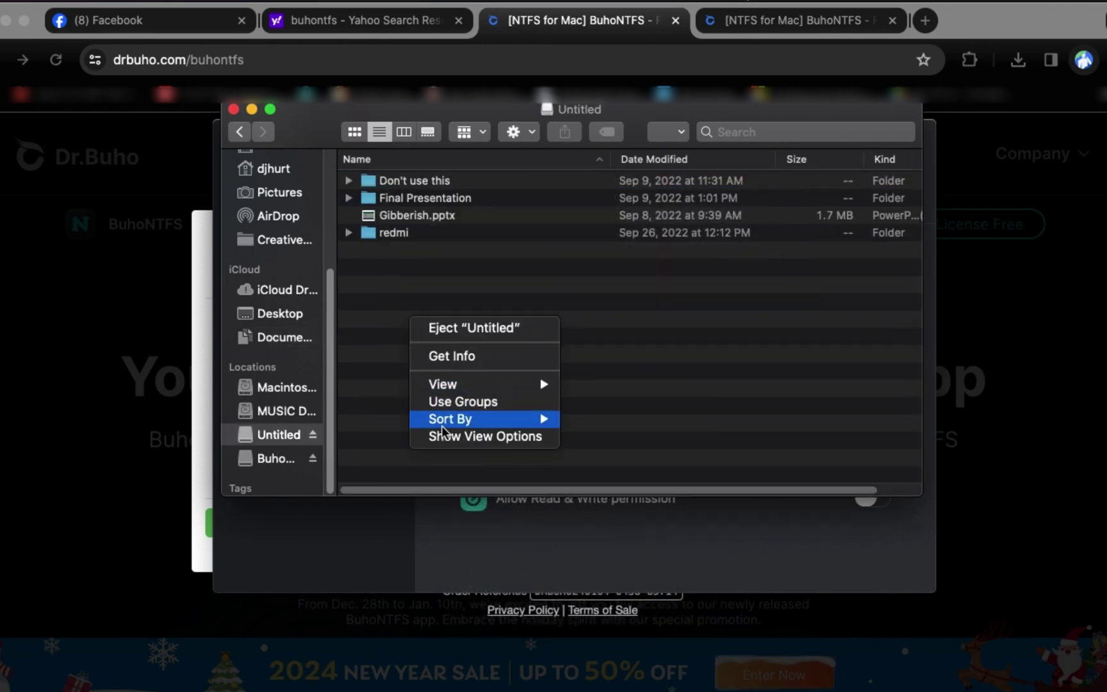
click(522, 132)
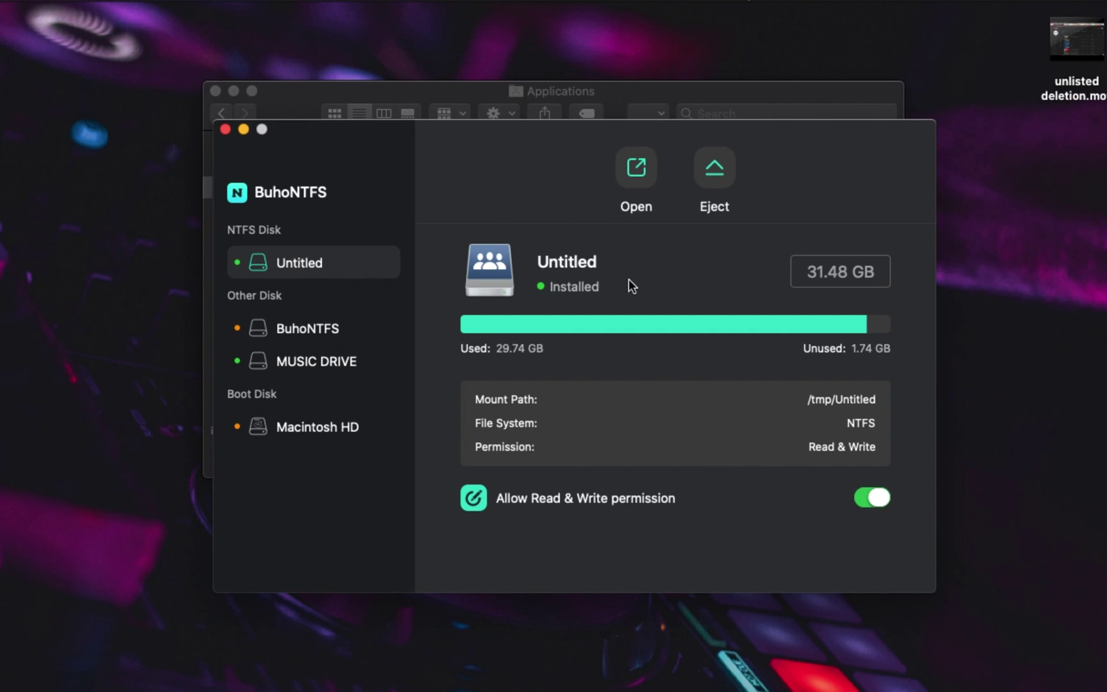
Step: Re-apply Allow Read & Write permission for Untitled and open the disk in Finder
click(871, 500)
click(636, 169)
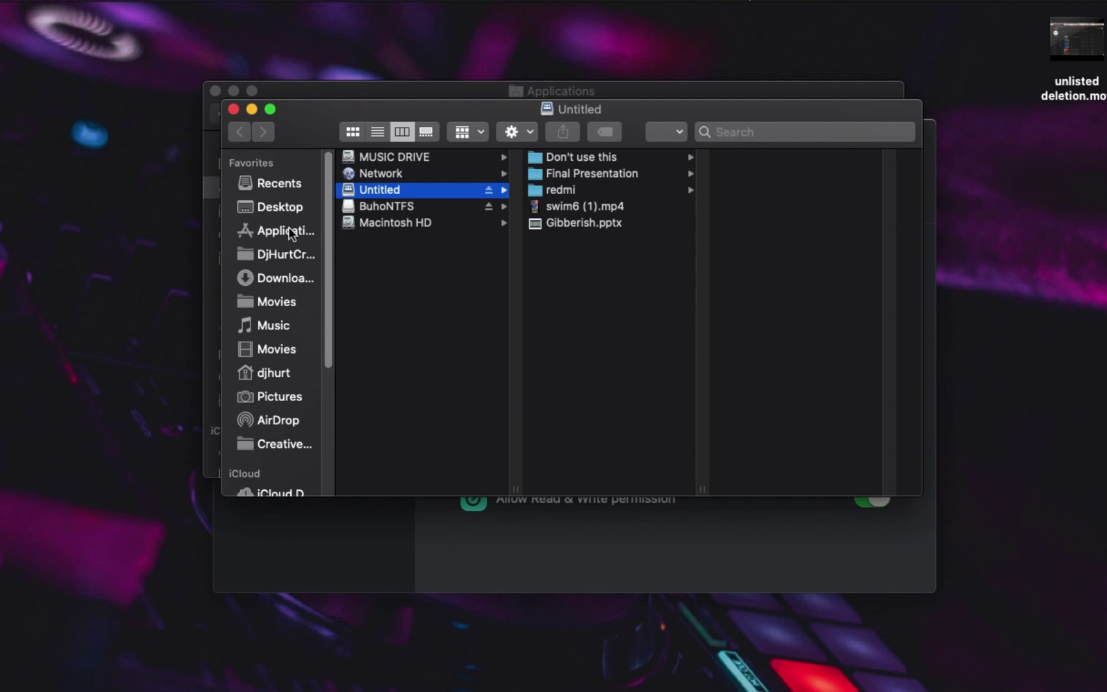
Step: Copy swim5.mp4 from the Downloads folder
click(286, 191)
scroll(281, 223, down, 5)
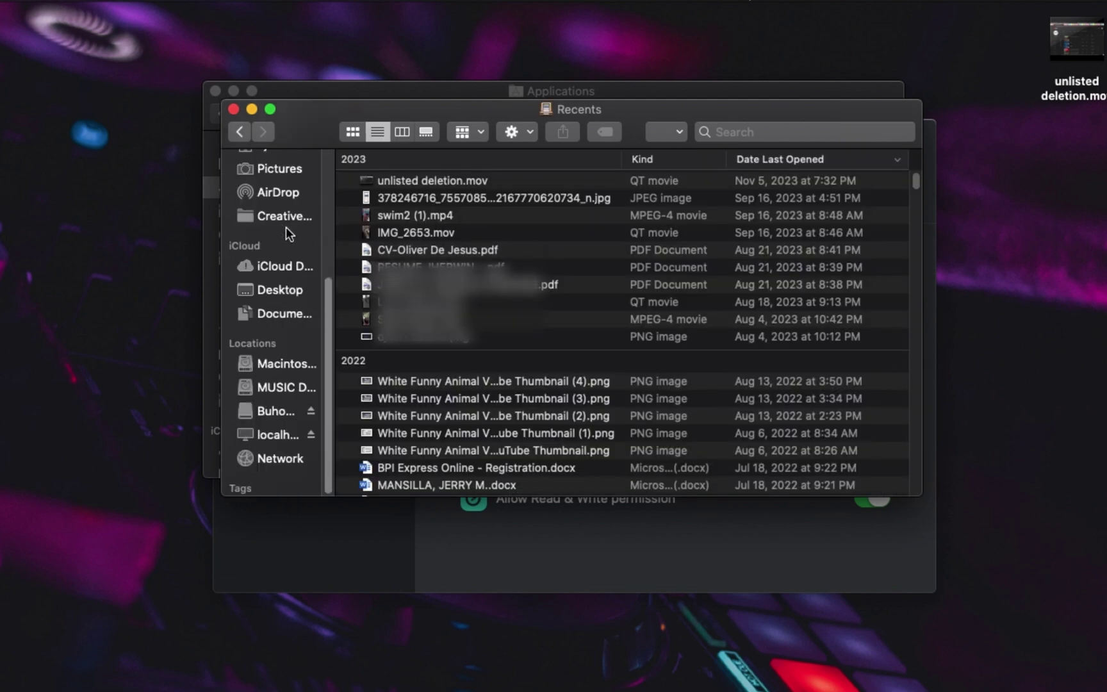
scroll(301, 231, up, 5)
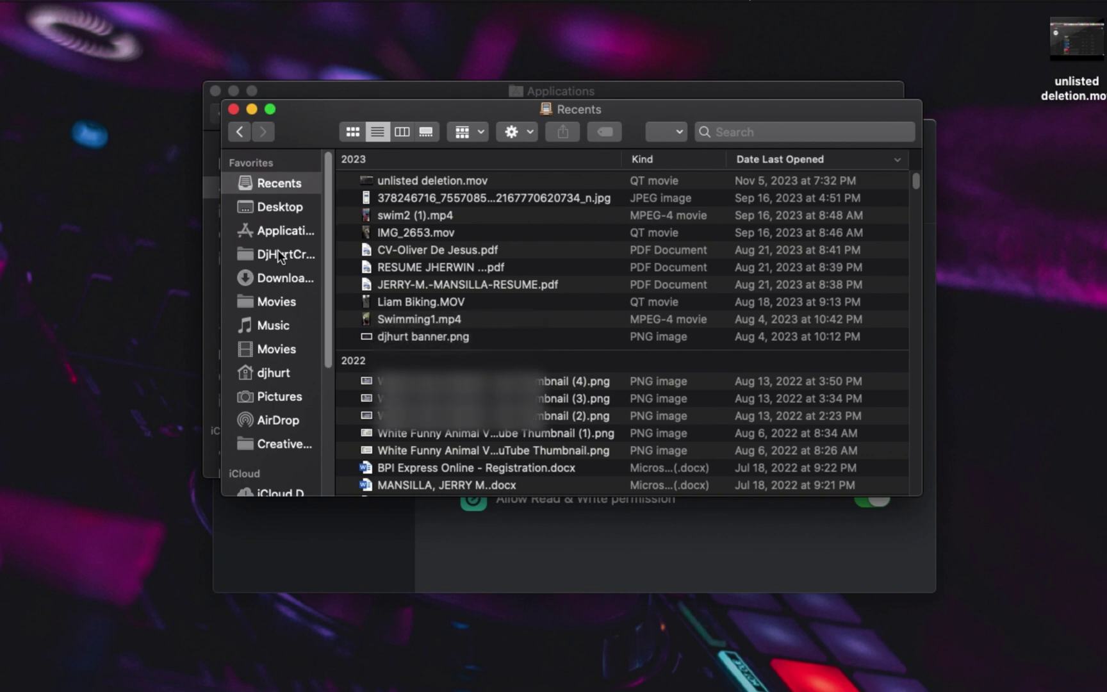
click(306, 276)
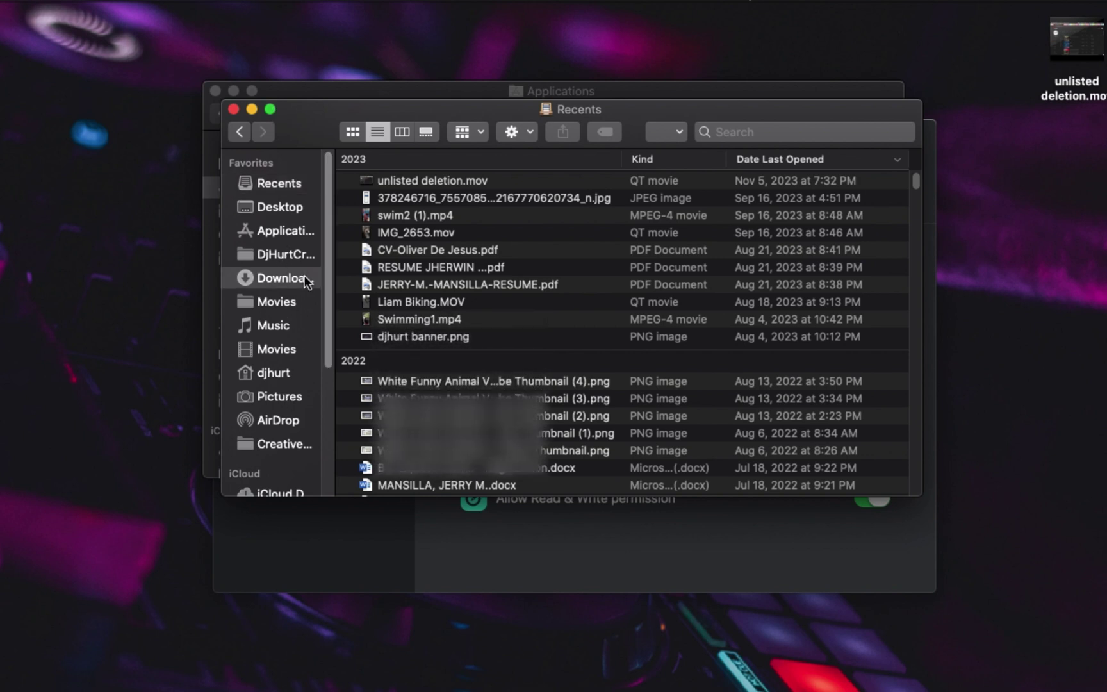
right_click(426, 233)
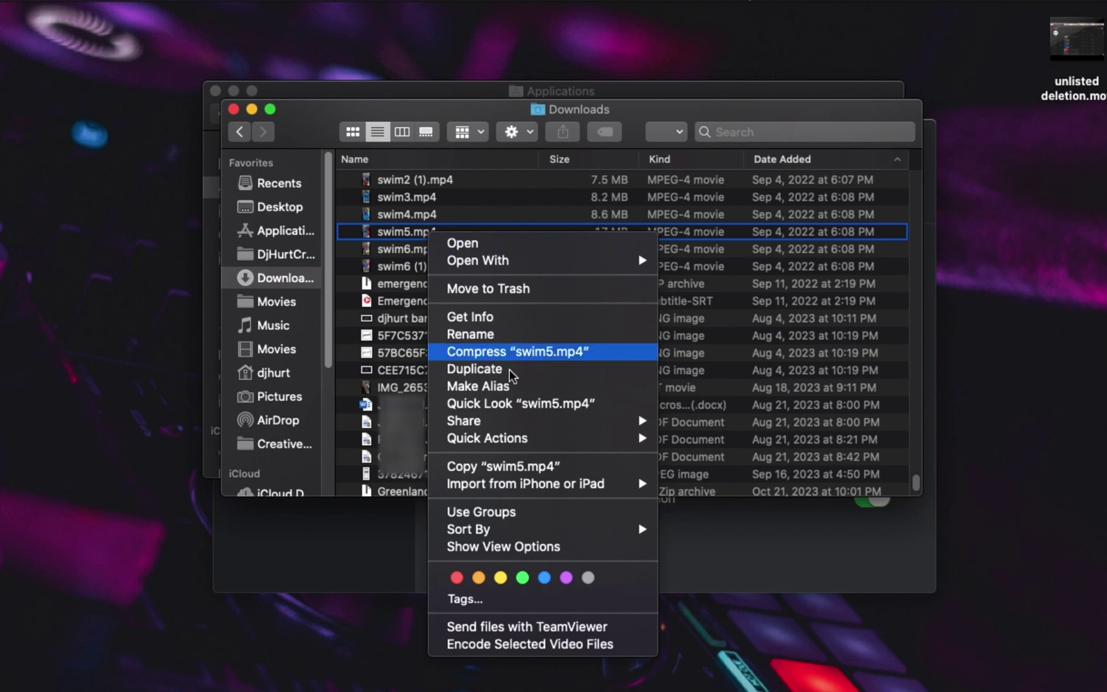
click(469, 464)
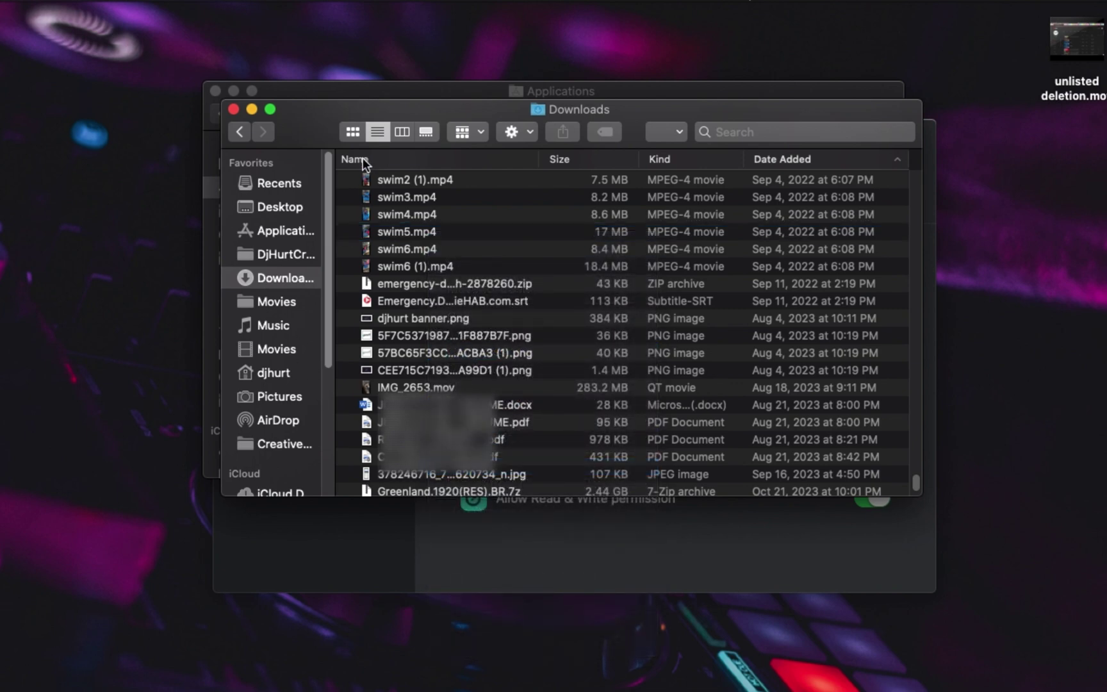
Step: Close the Downloads and Applications windows, reopen Untitled, and paste swim5.mp4 into it
click(233, 110)
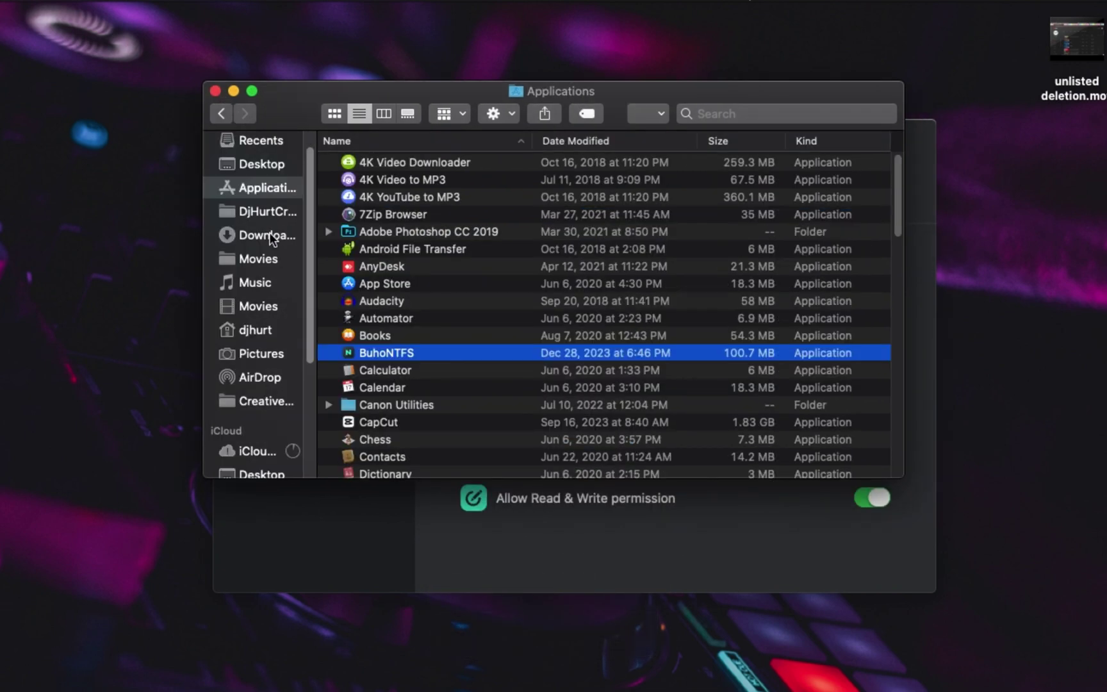
click(217, 91)
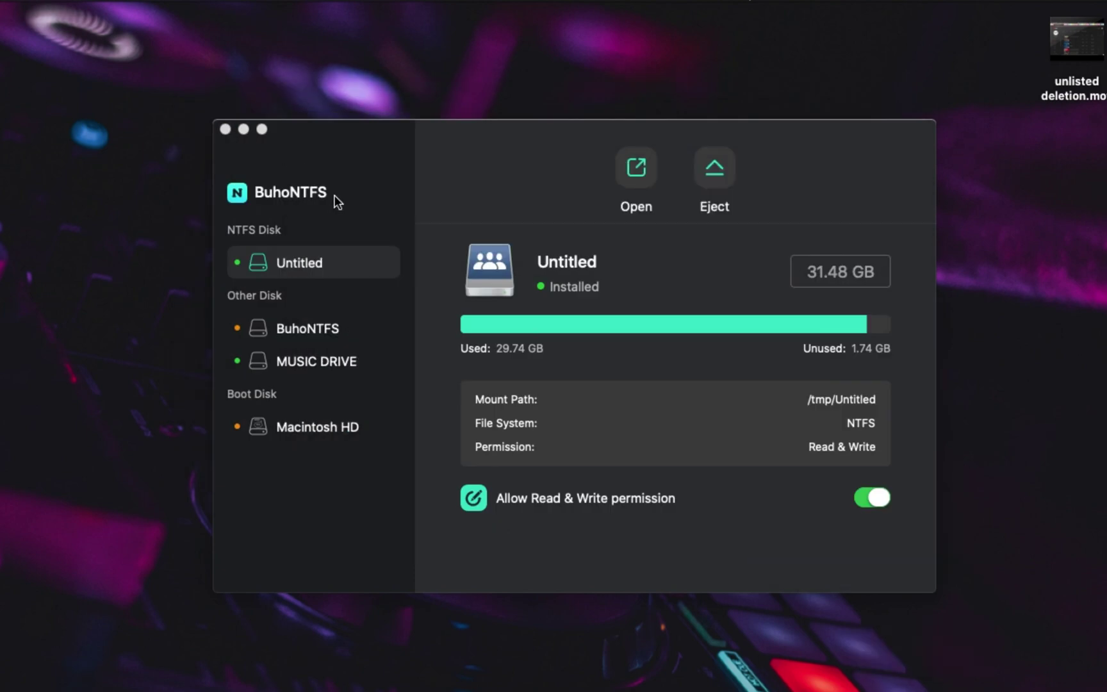
click(650, 171)
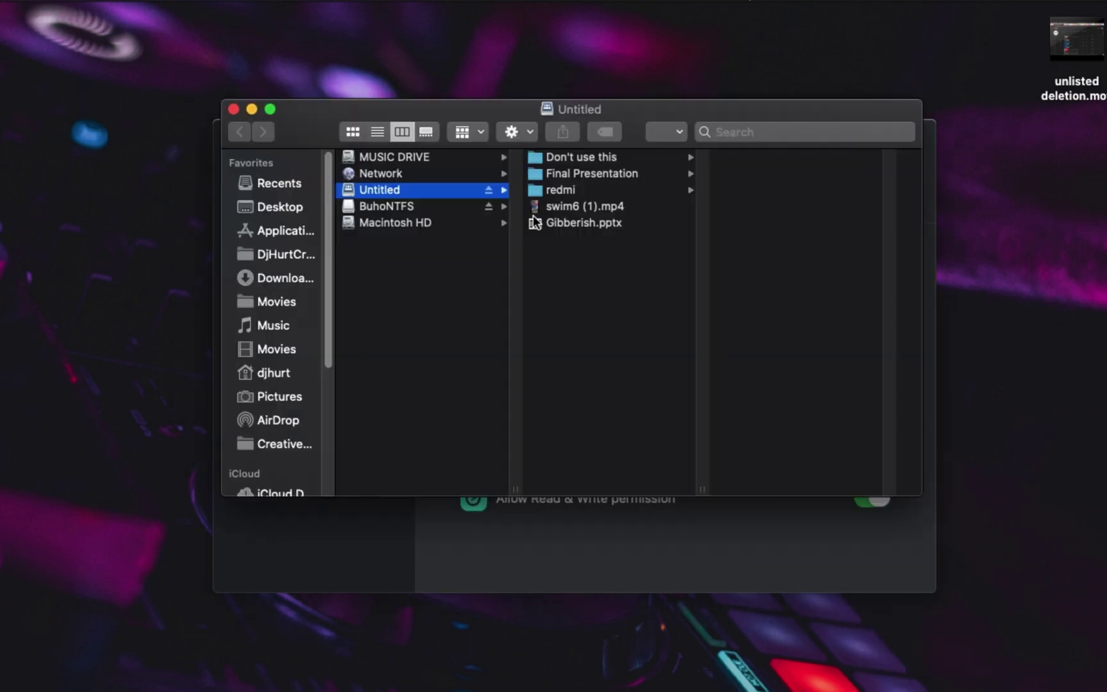
right_click(590, 279)
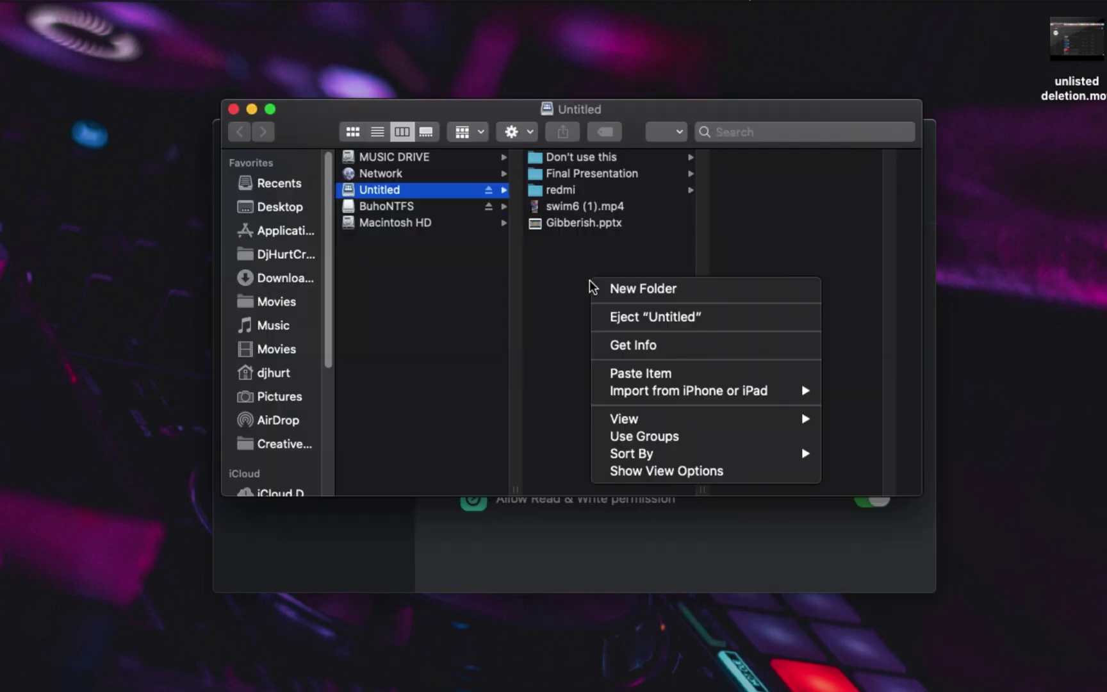
click(651, 373)
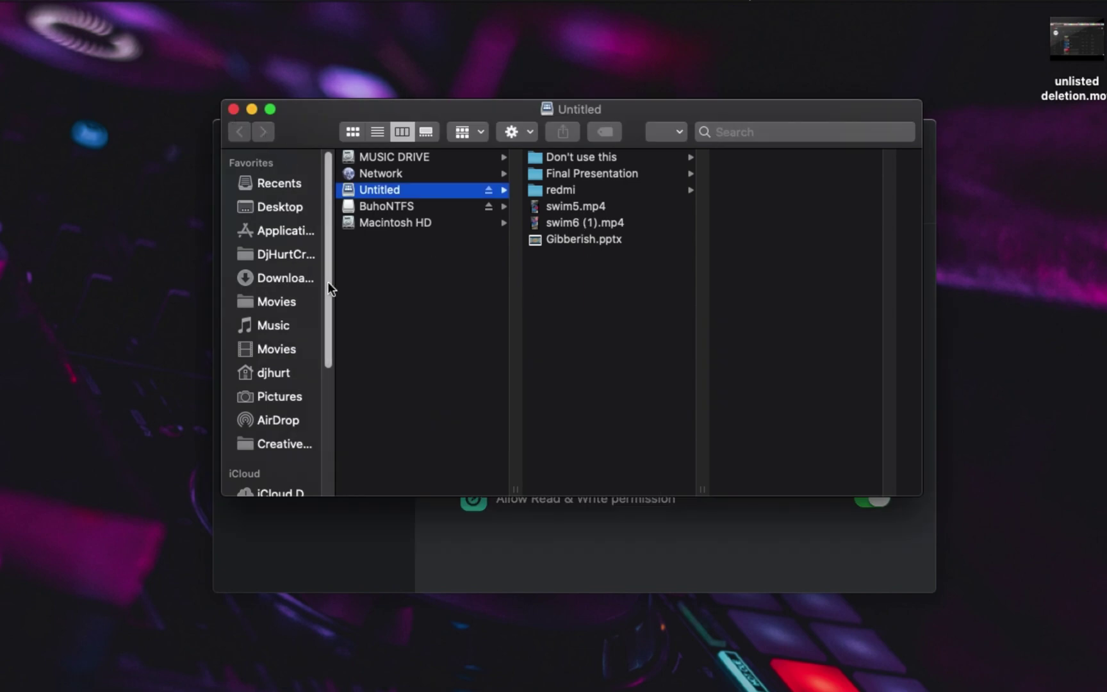
Step: Browse the BuhoNTFS, MUSIC DRIVE and Macintosh HD locations, then close the window
drag(329, 283, 323, 442)
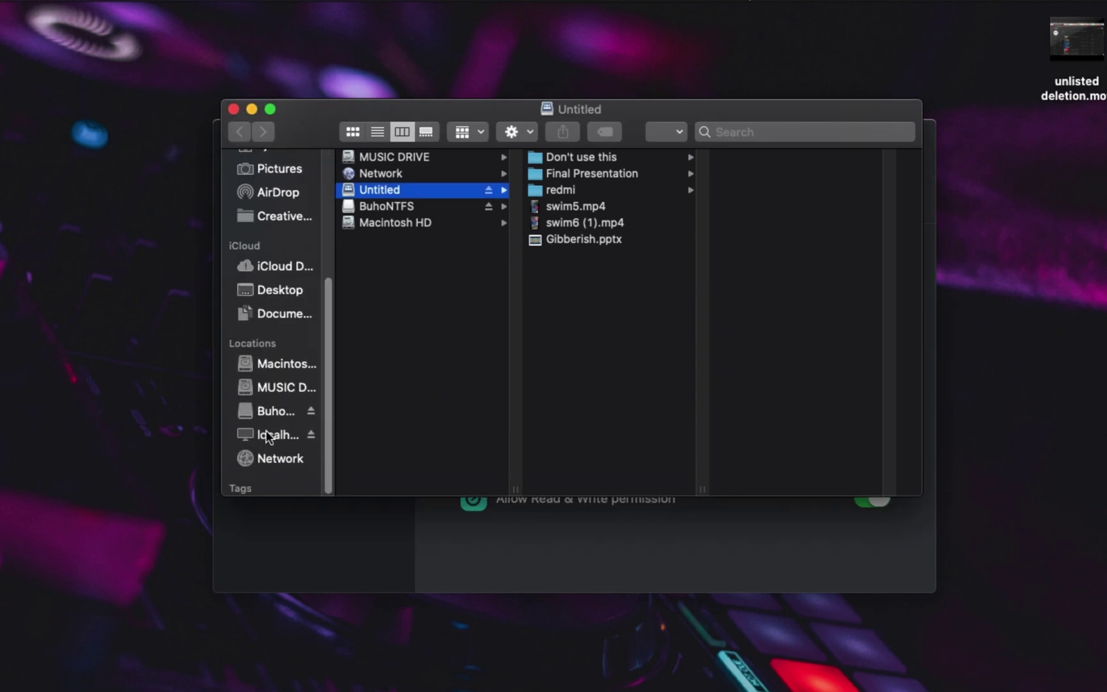
click(275, 411)
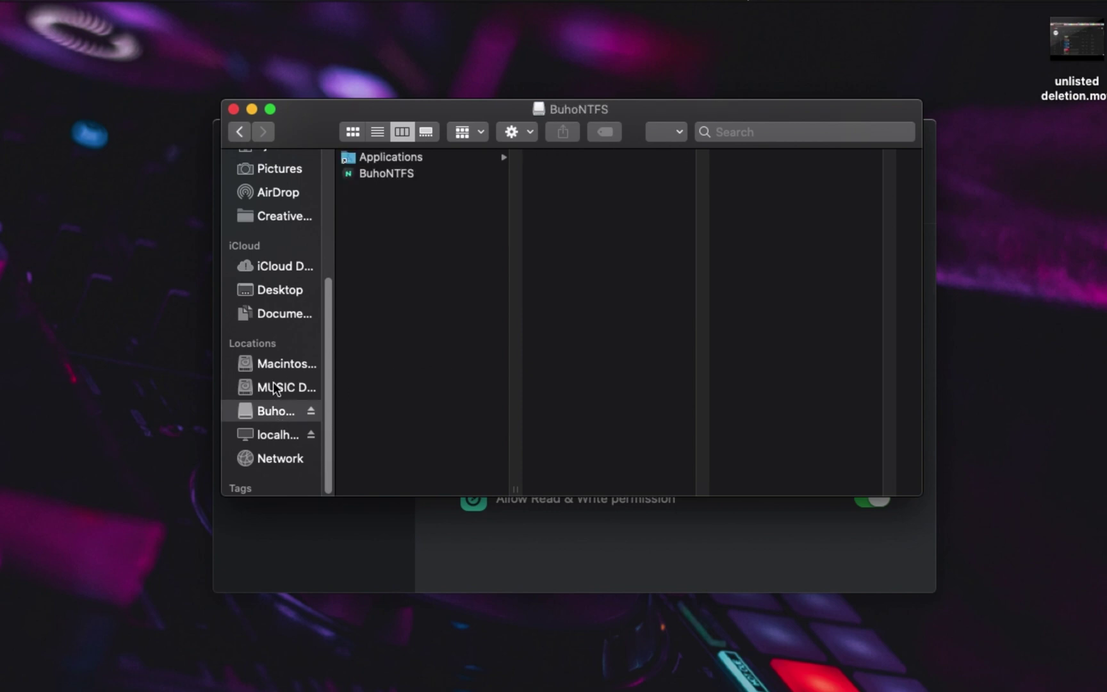
click(276, 386)
click(285, 371)
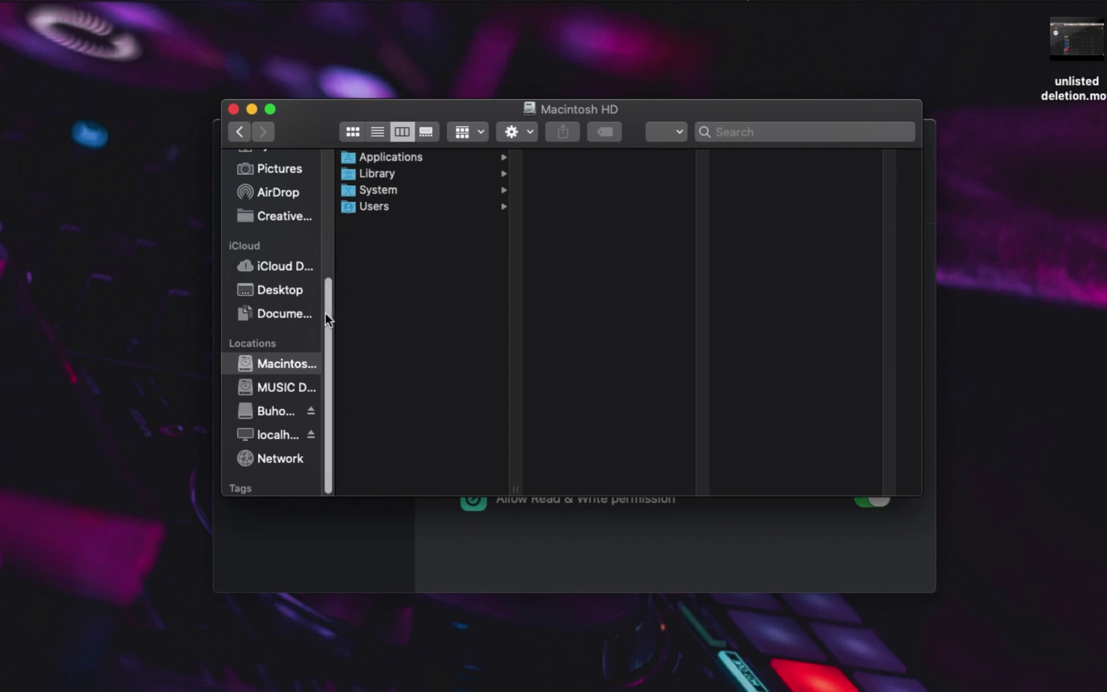
scroll(325, 312, up, 5)
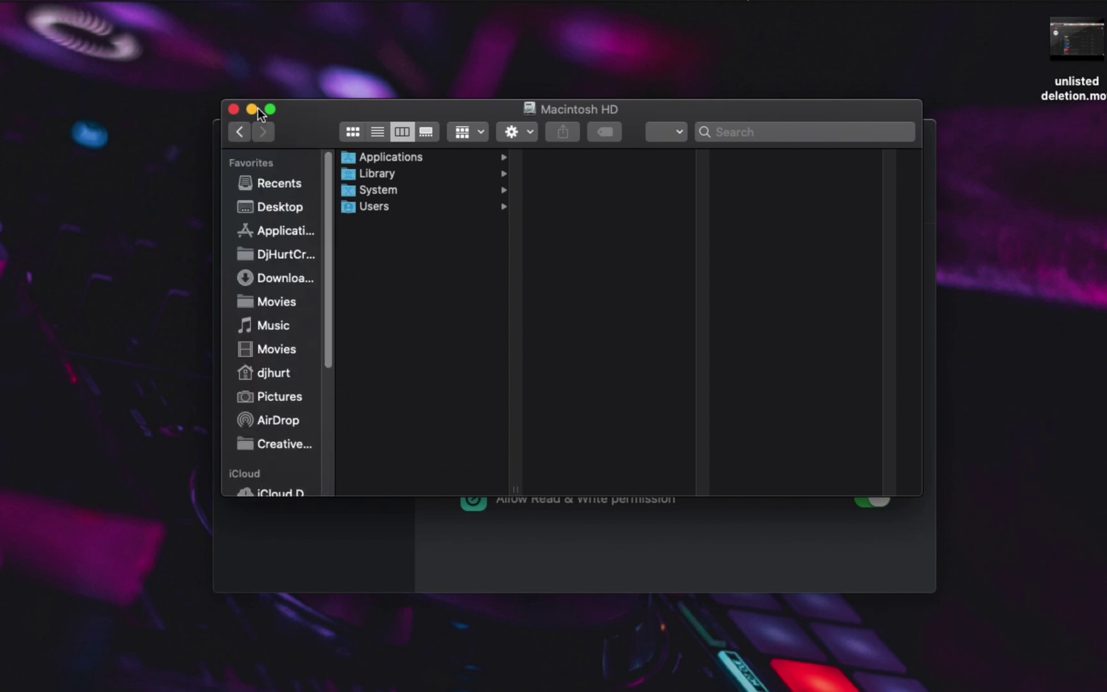
click(231, 109)
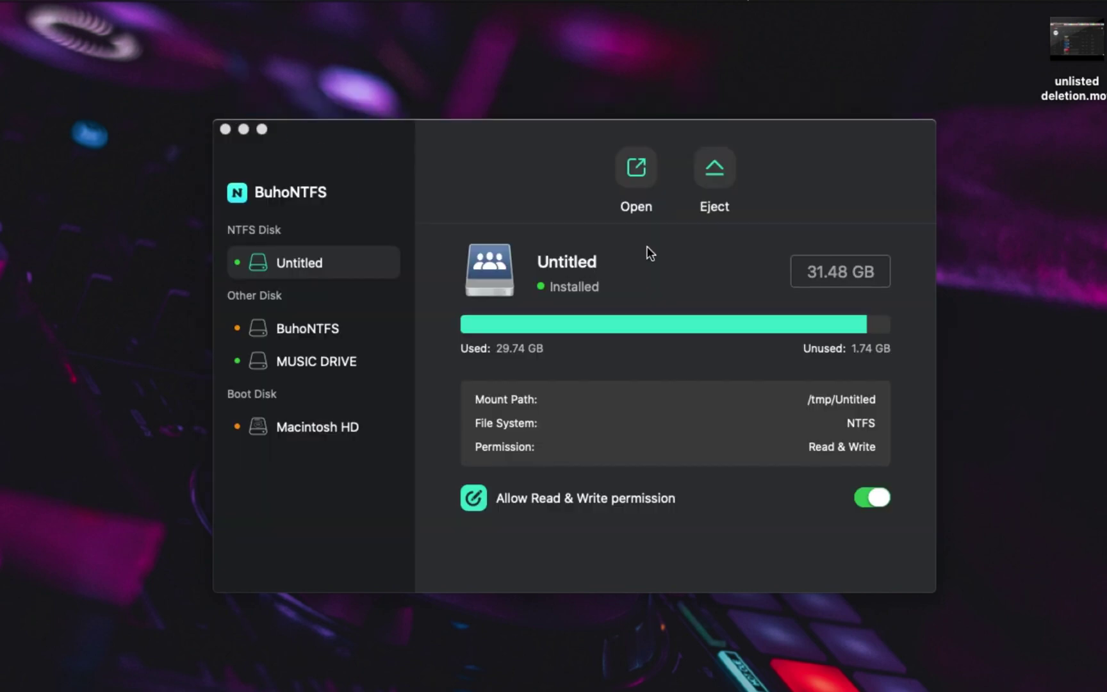
Step: Reopen Untitled, preview swim6 (1).mp4 and the copied swim5.mp4, then close the window
click(639, 175)
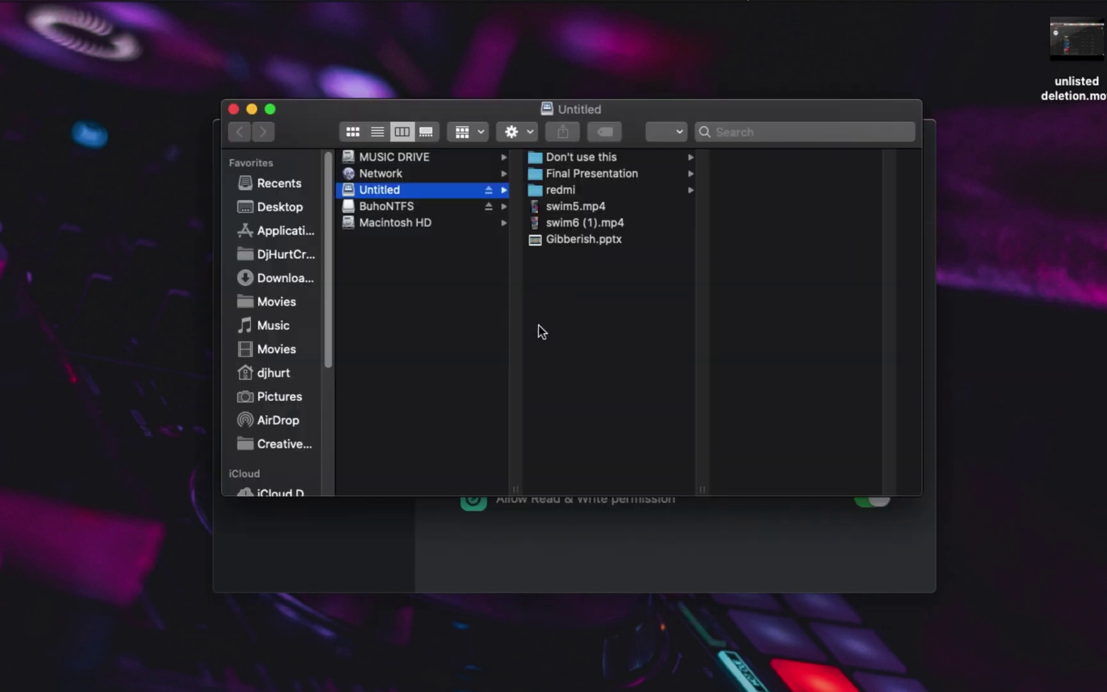
click(577, 221)
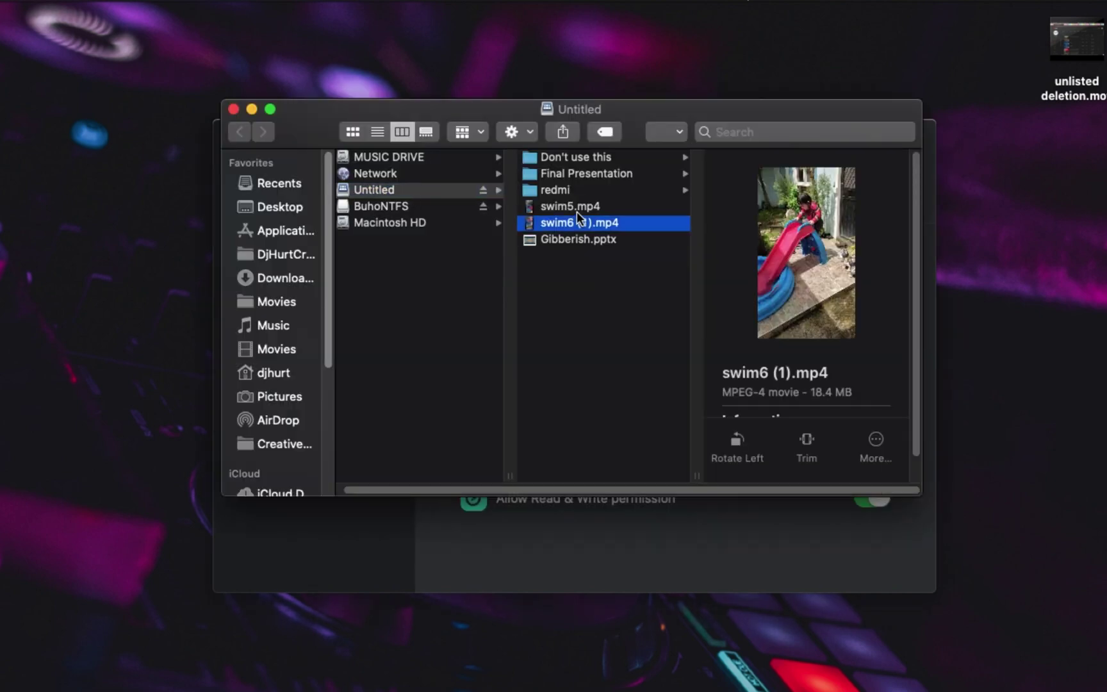
click(577, 209)
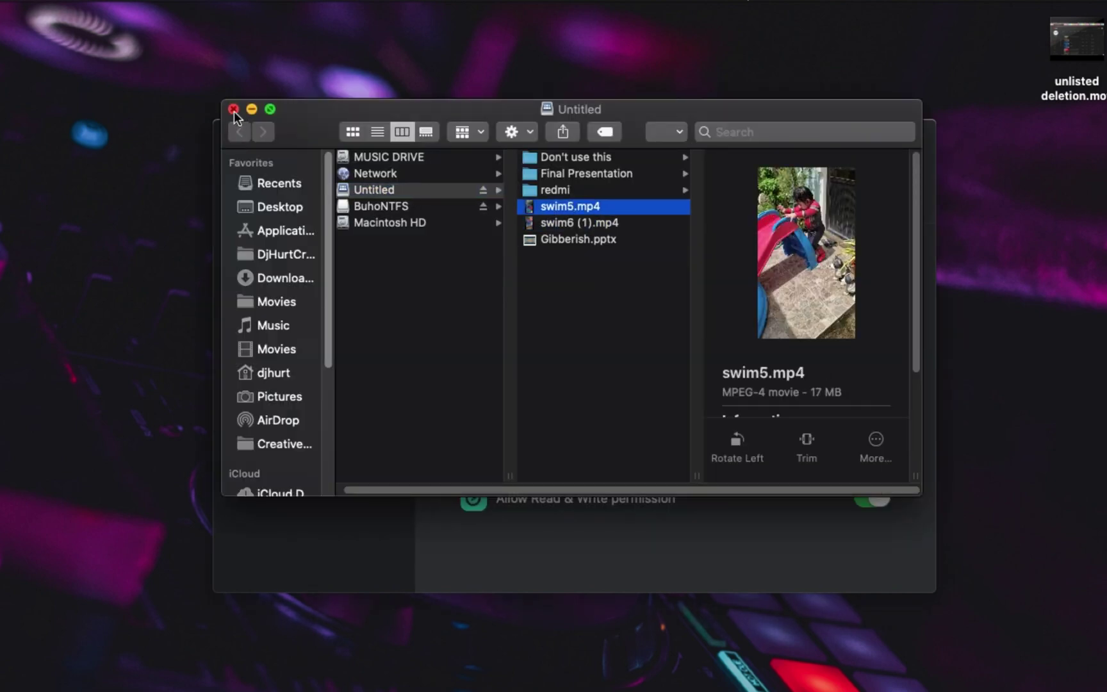
click(233, 110)
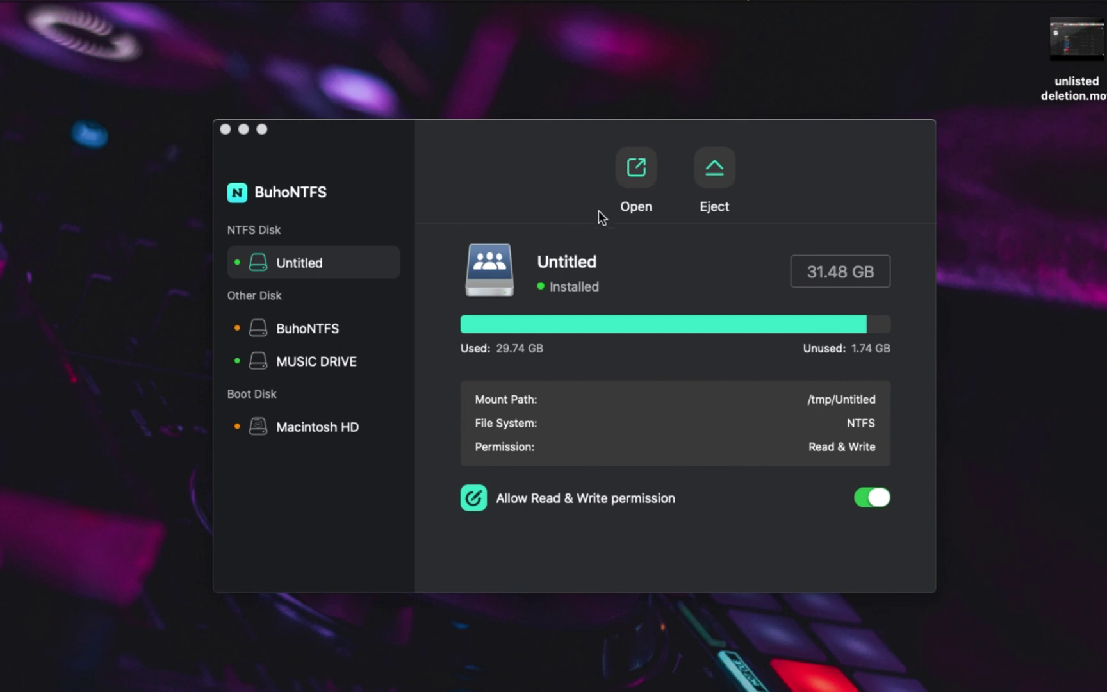
Step: Eject the Untitled NTFS disk, close the BuhoNTFS window, and open Finder from the Dock
click(702, 180)
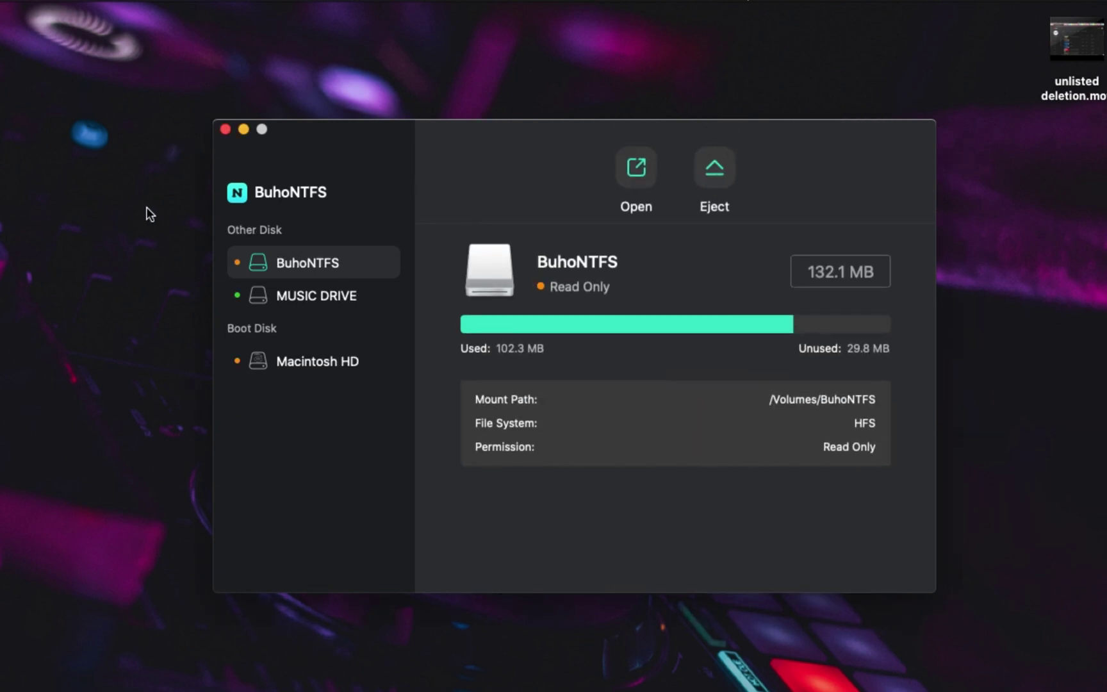
click(225, 129)
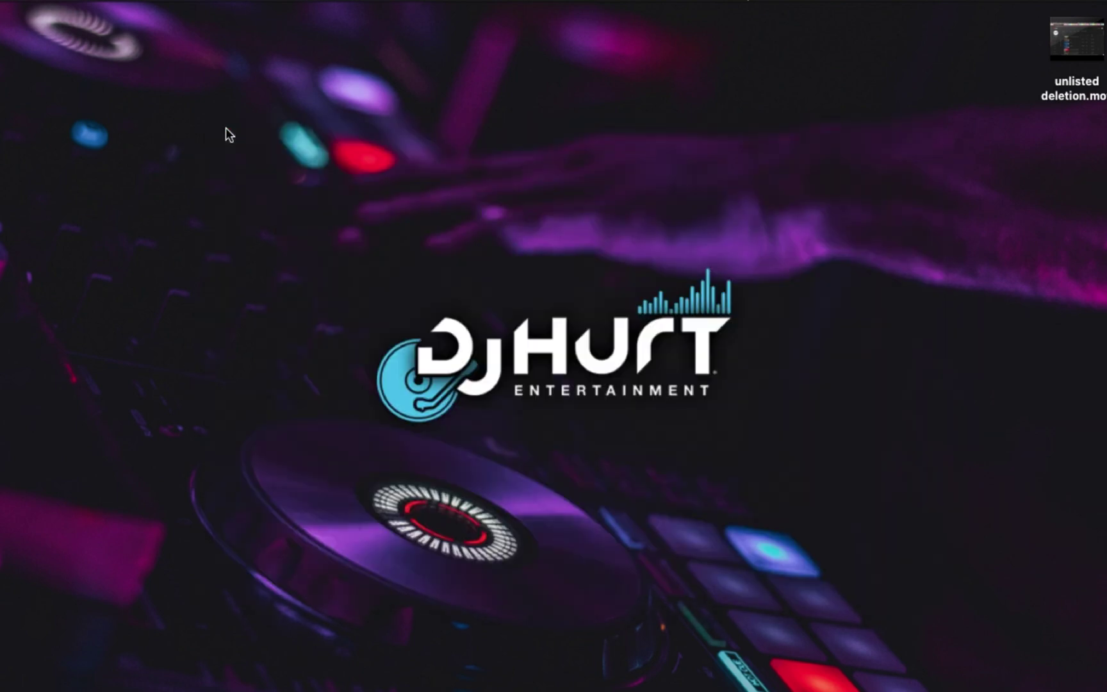
mouse_move(242, 683)
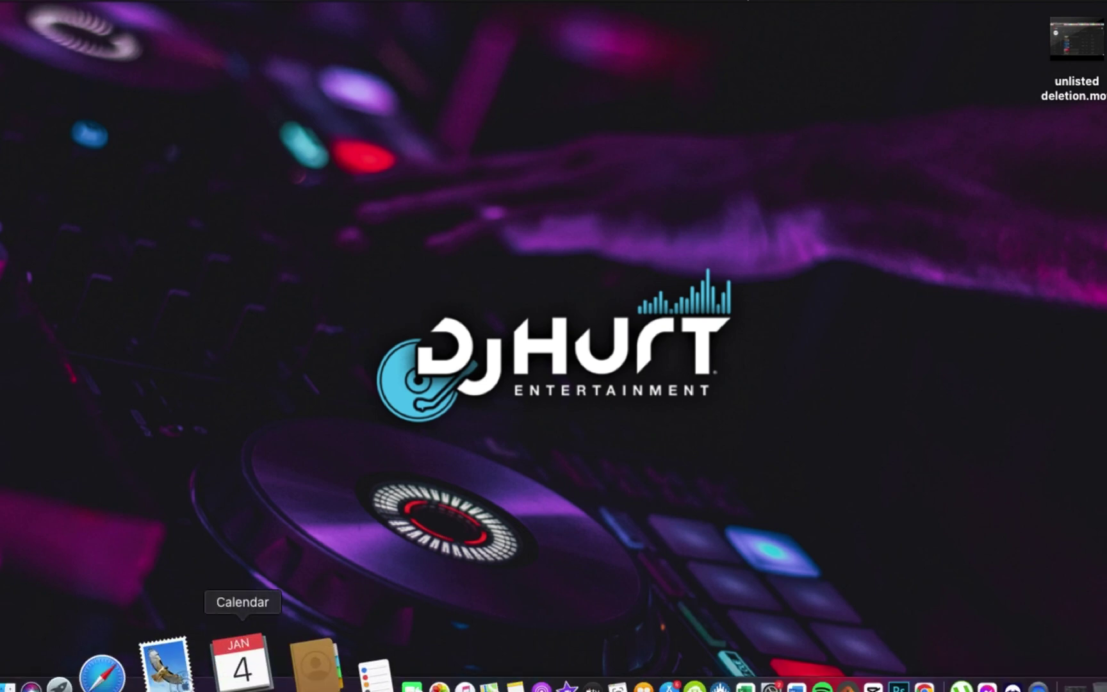
click(96, 670)
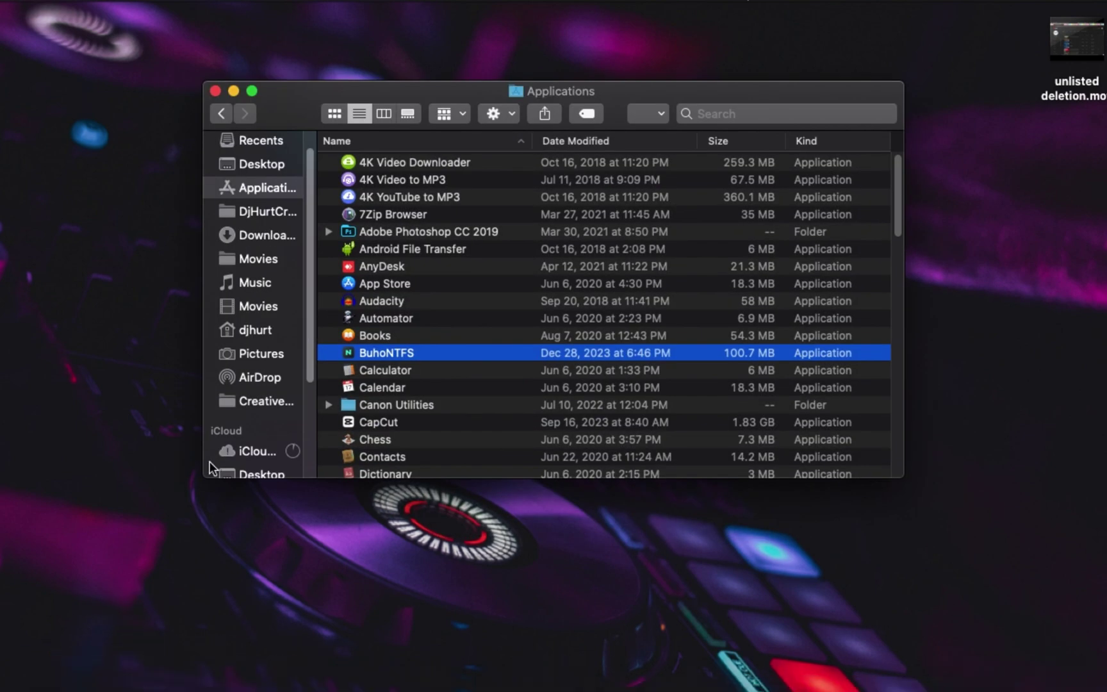
Step: Open Untitled from Finder's Locations to confirm swim5.mp4 remains, then close the window
scroll(266, 417, up, 2)
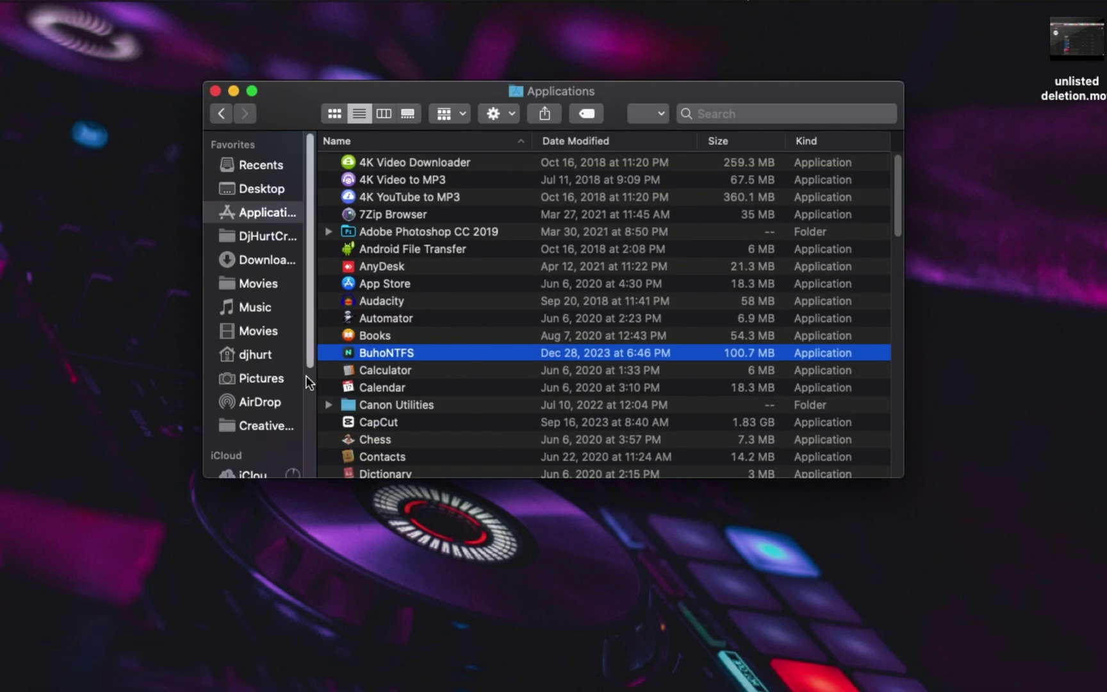
drag(309, 337, 312, 477)
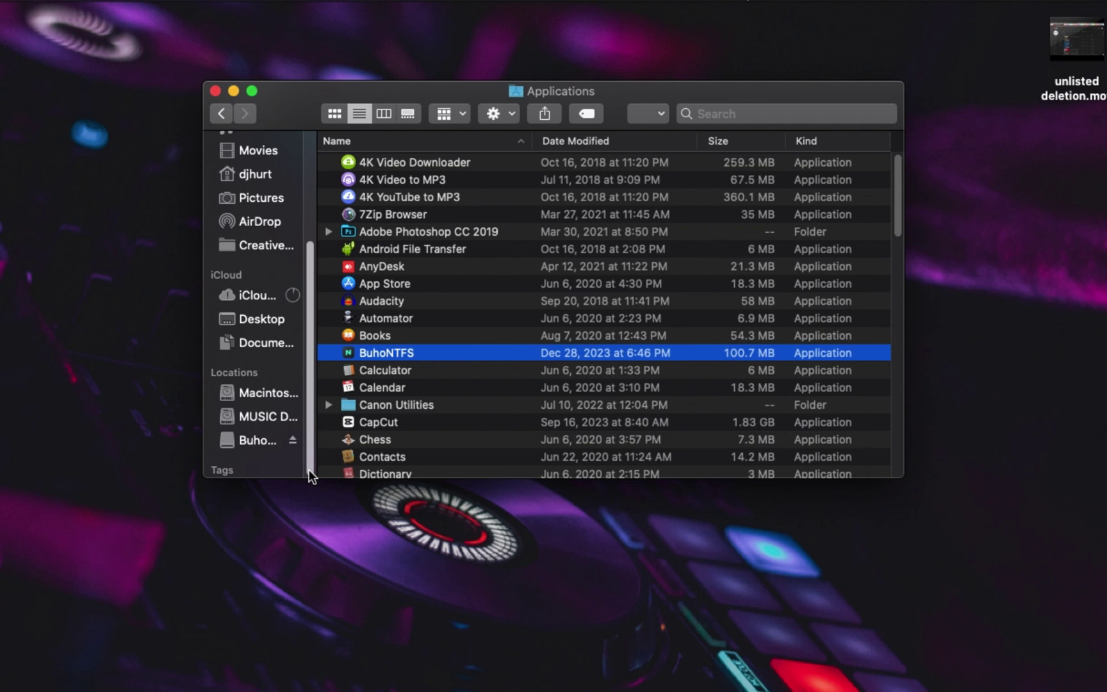
click(271, 445)
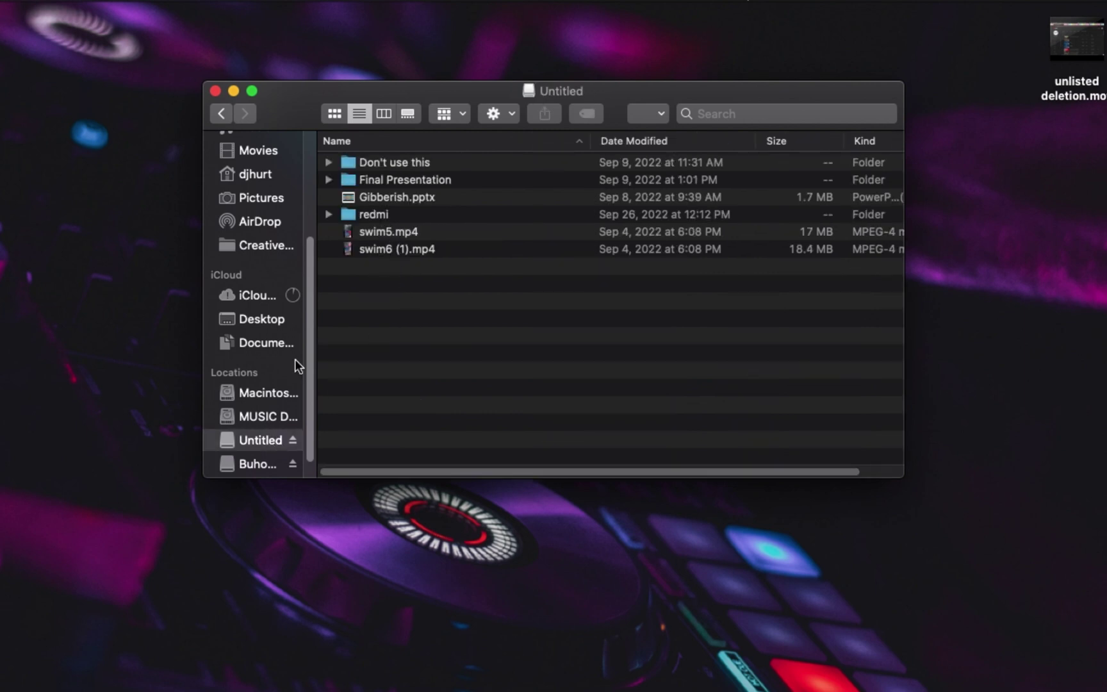
click(292, 440)
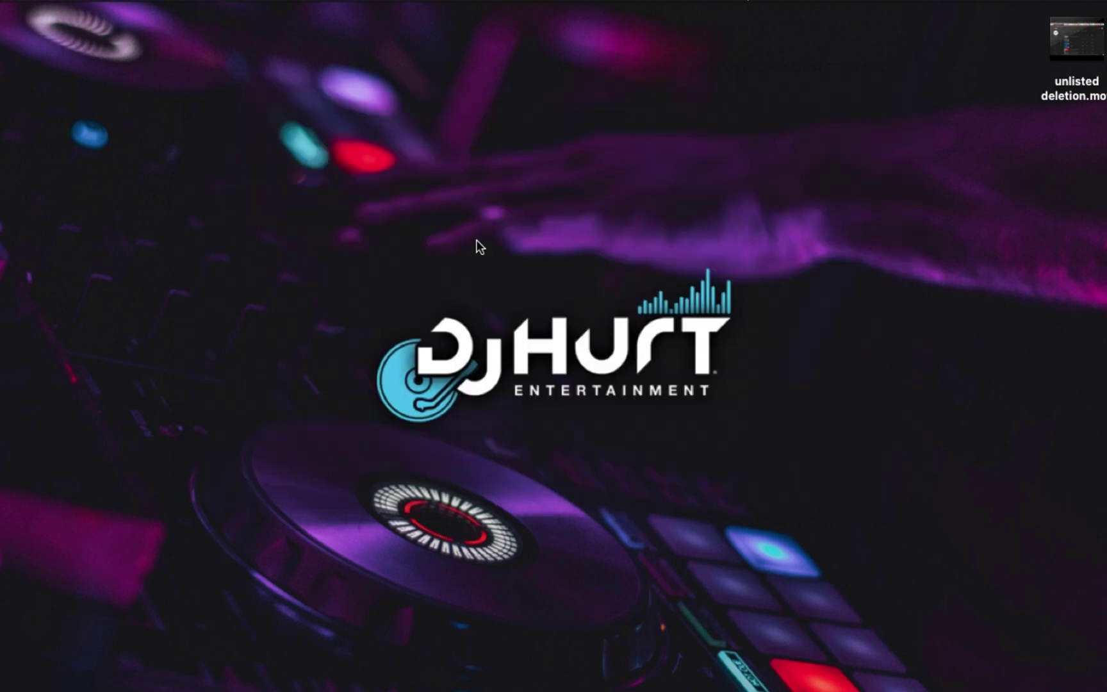